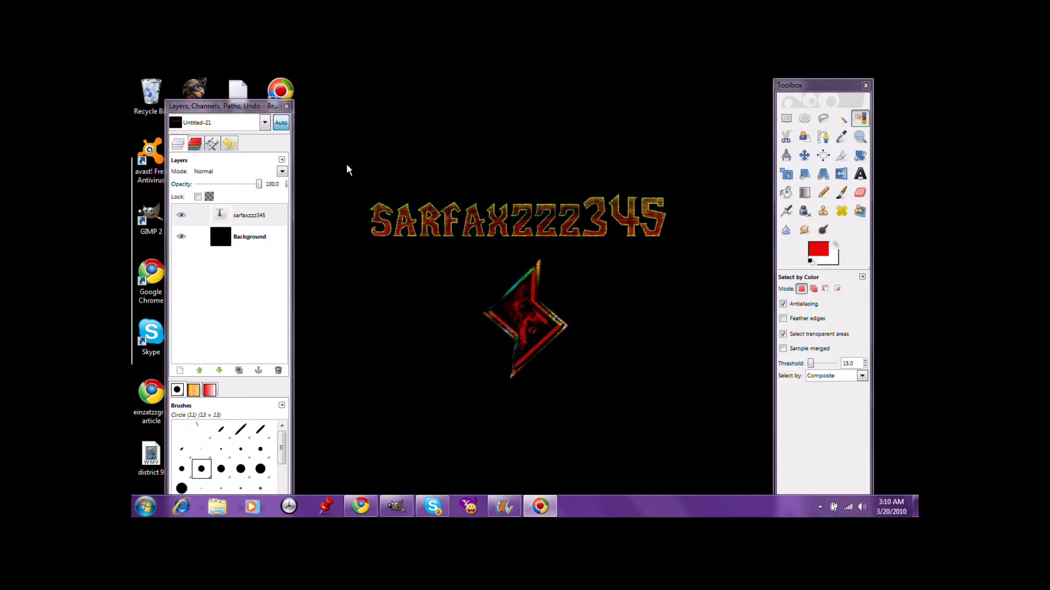
Step: Close the old sarfaxzzz345 image without saving it
{"action": "left_click_drag", "start_coordinate": [346, 167], "coordinate": [556, 260]}
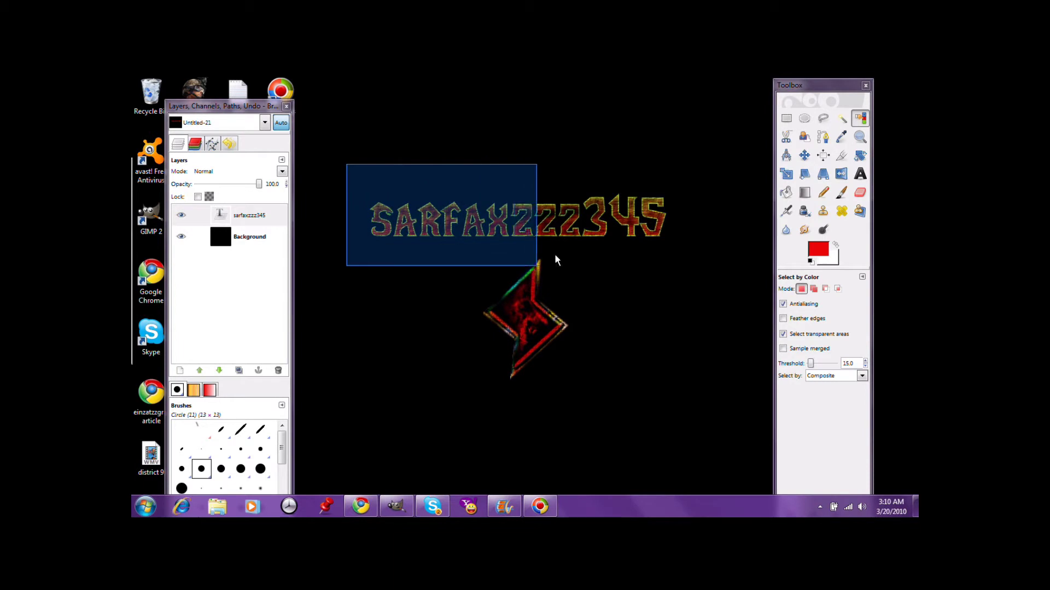
{"action": "left_click_drag", "start_coordinate": [556, 261], "coordinate": [705, 253]}
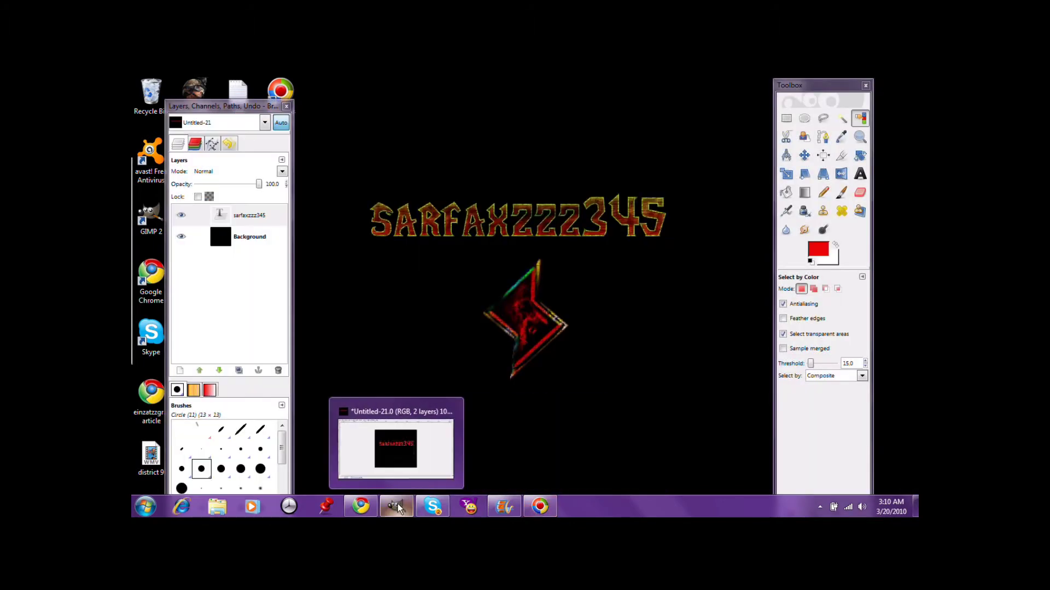
{"action": "left_click", "coordinate": [398, 508]}
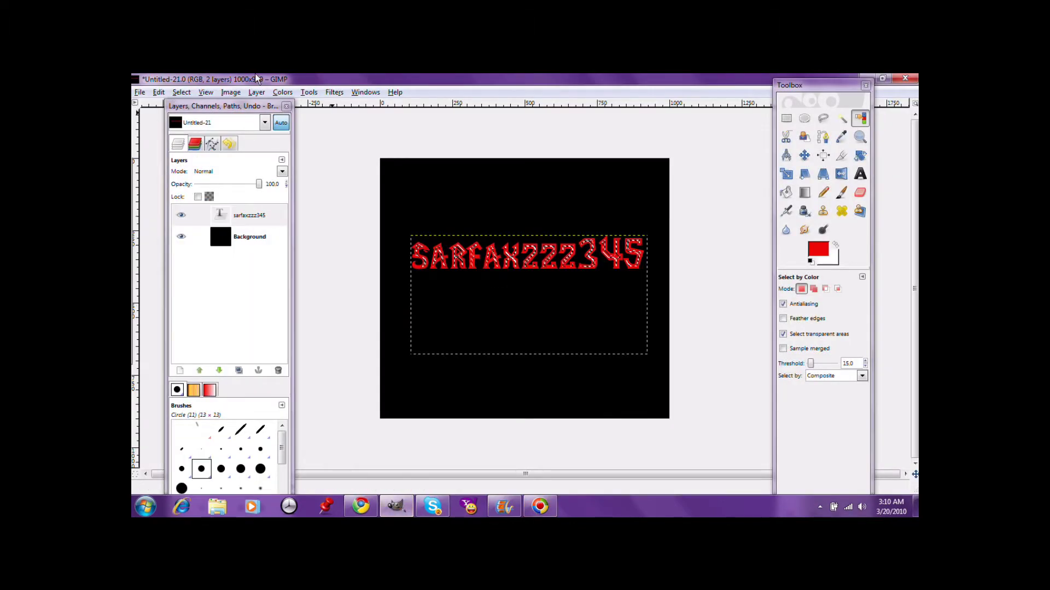
{"action": "left_click", "coordinate": [905, 79]}
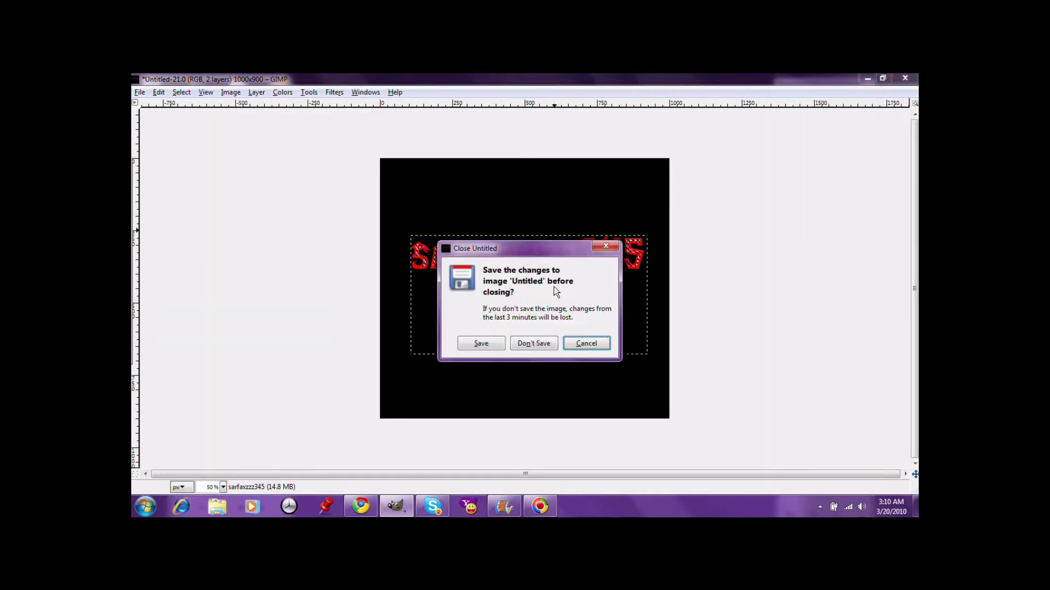
{"action": "left_click", "coordinate": [526, 345]}
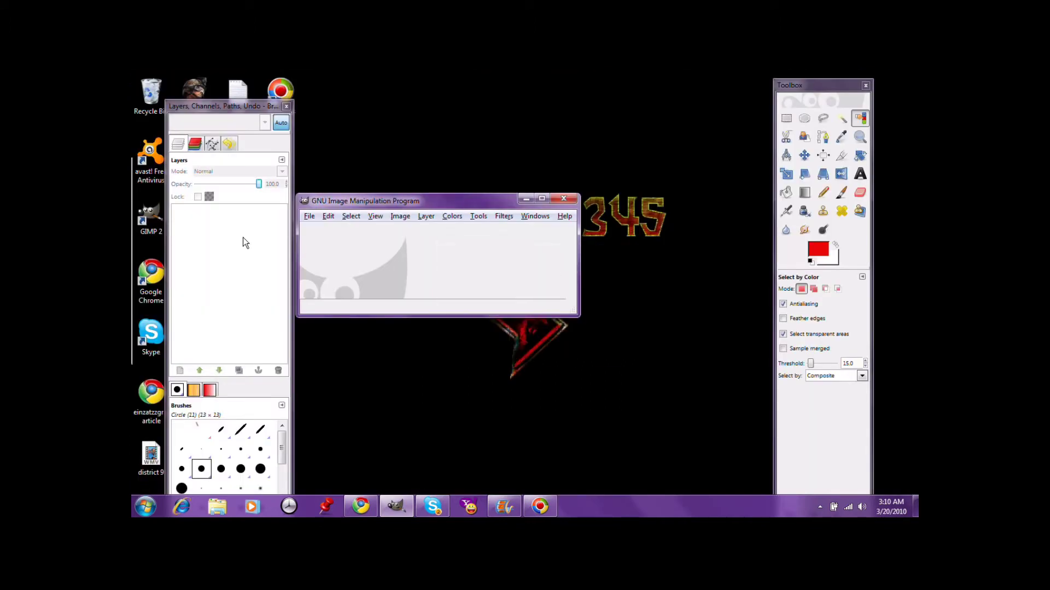
Step: Create a new blank 1000x900 image
{"action": "left_click", "coordinate": [310, 216]}
{"action": "left_click", "coordinate": [338, 236]}
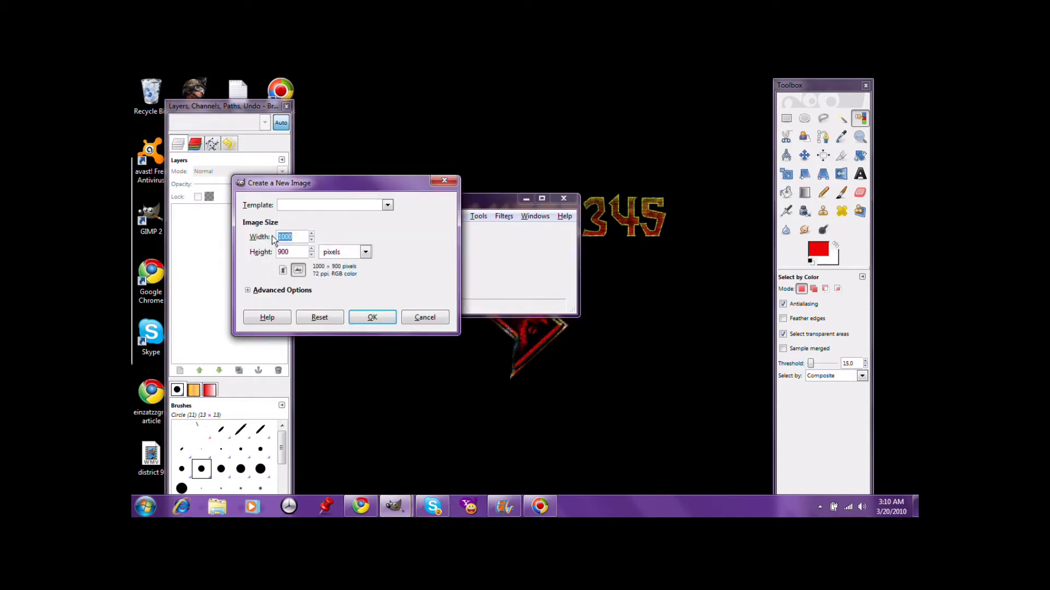
{"action": "key", "text": "Tab"}
{"action": "left_click", "coordinate": [372, 317]}
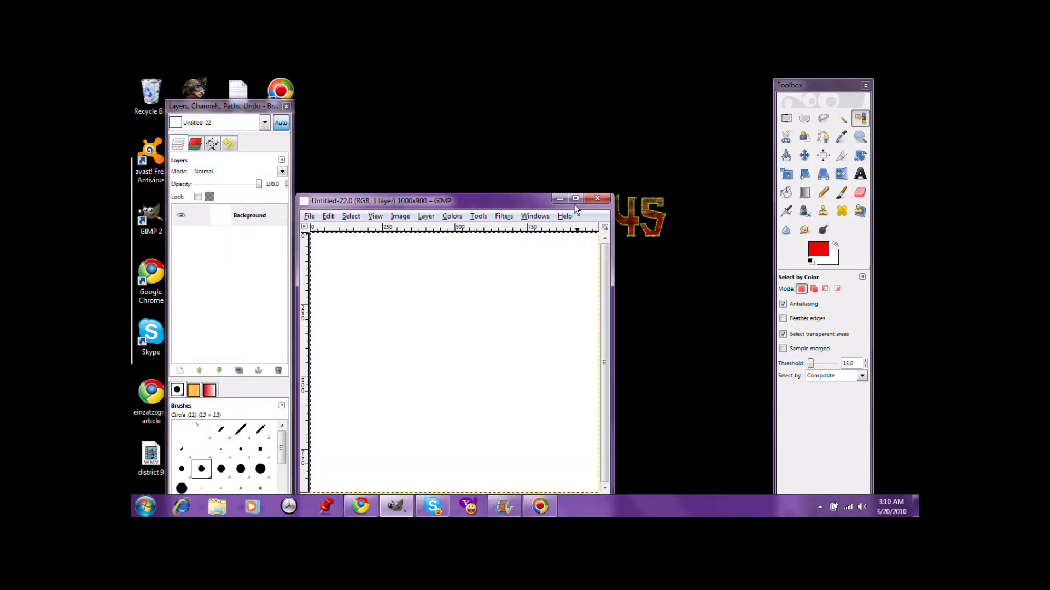
Step: Maximize the image window and bucket-fill the canvas with default black
{"action": "left_click", "coordinate": [574, 199]}
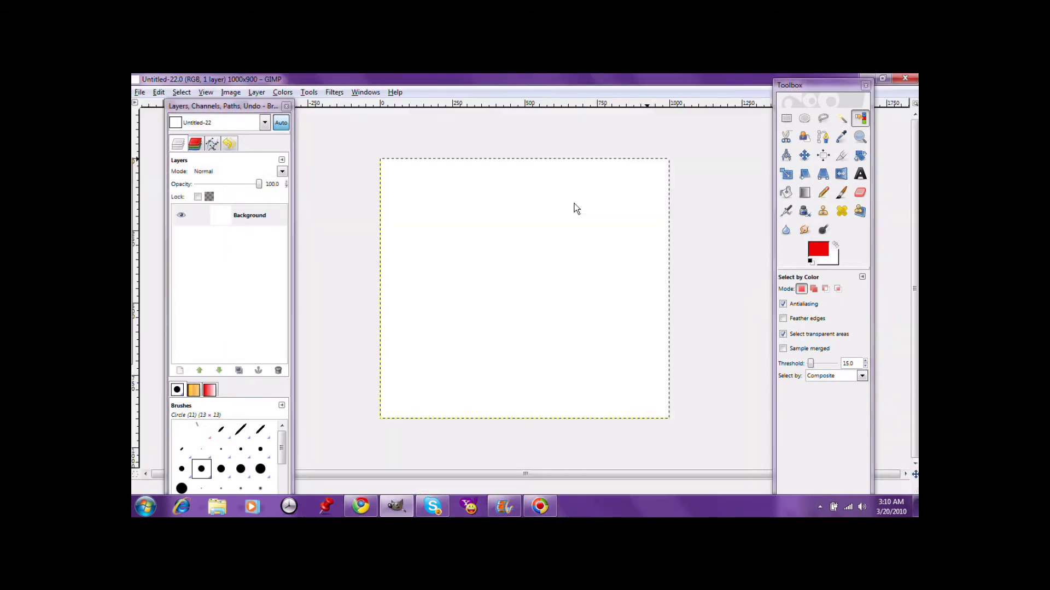
{"action": "left_click", "coordinate": [811, 260]}
{"action": "left_click", "coordinate": [785, 192]}
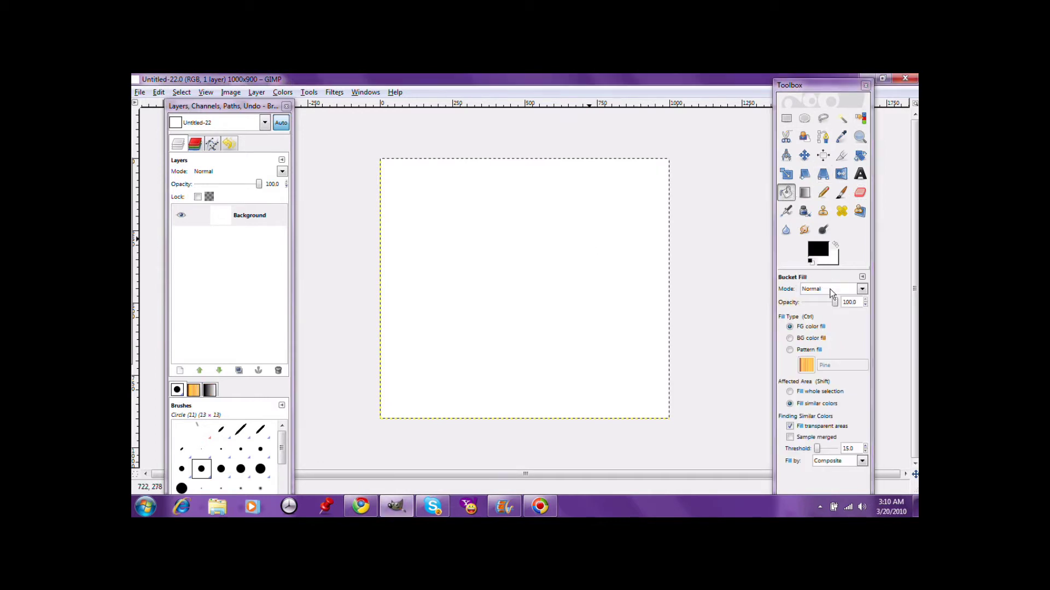
{"action": "left_click", "coordinate": [545, 235]}
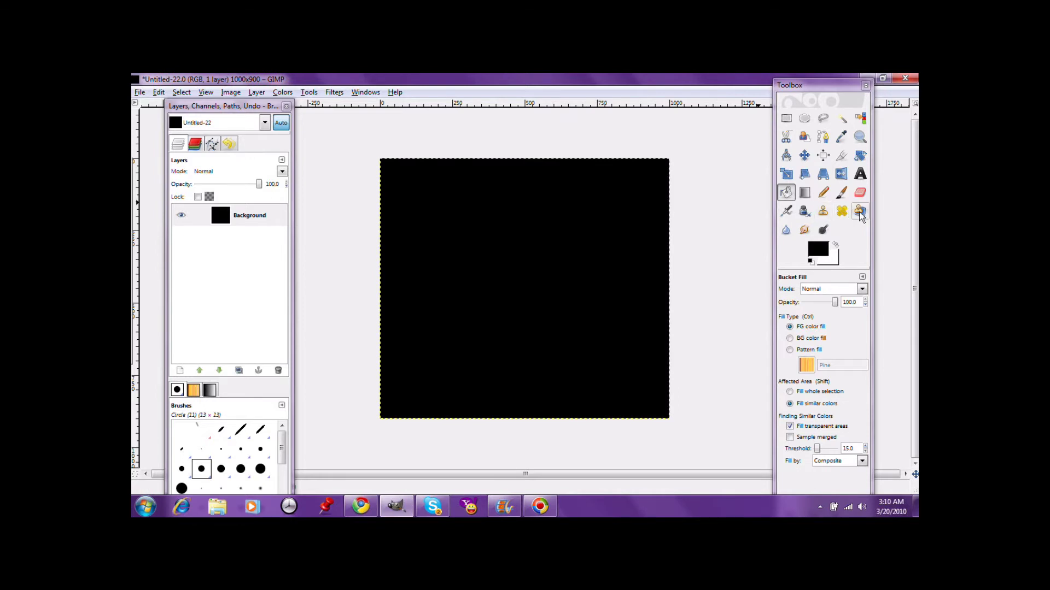
{"action": "left_click", "coordinate": [860, 174]}
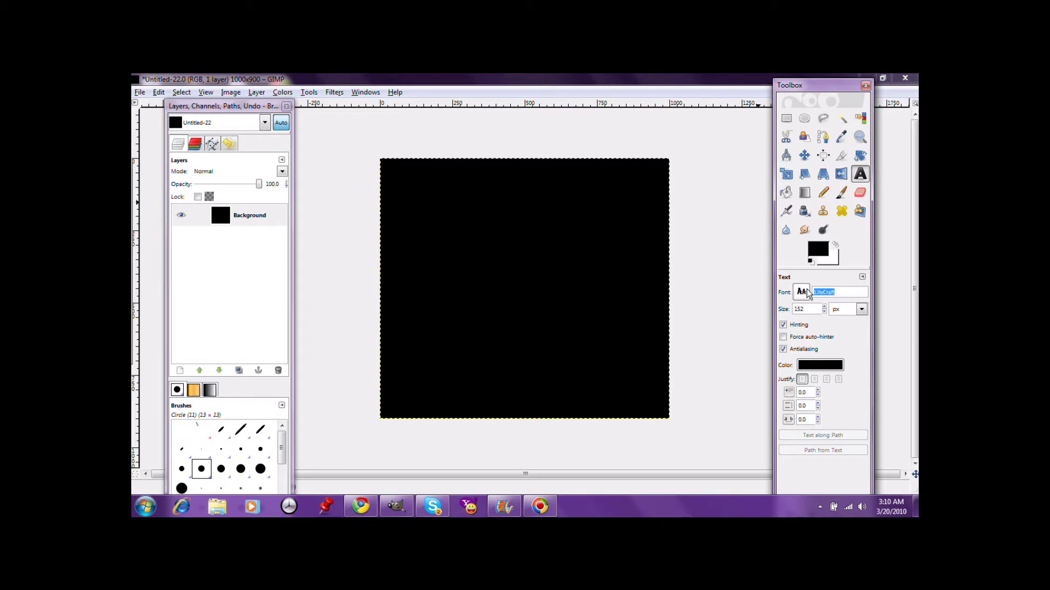
Step: Add the text 'sarfaxzzz345' in red f60101 LifeCraft across the upper canvas
{"action": "left_click", "coordinate": [828, 337]}
{"action": "left_click", "coordinate": [814, 366]}
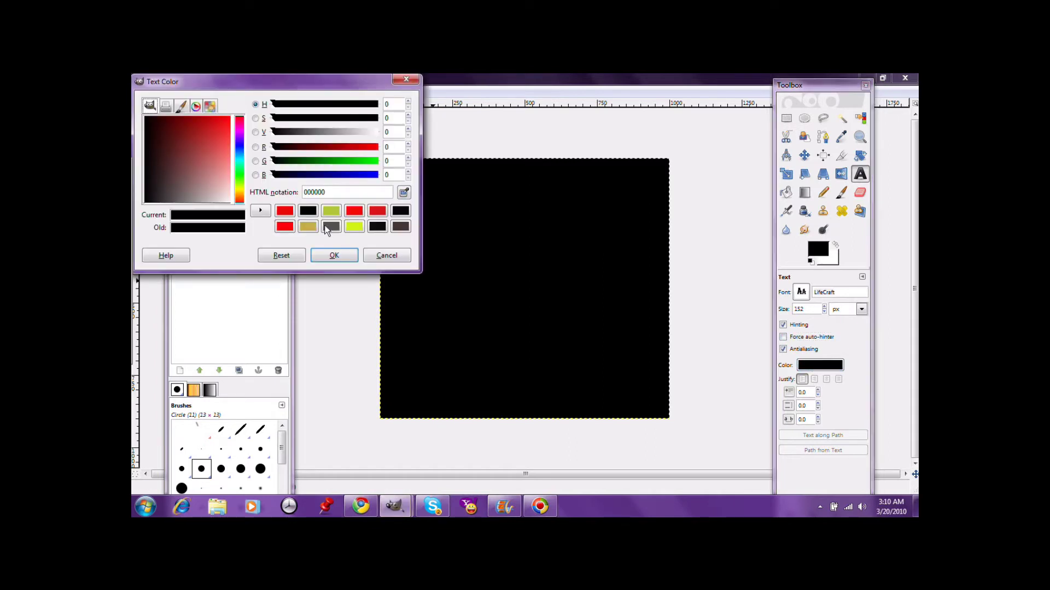
{"action": "left_click", "coordinate": [284, 227]}
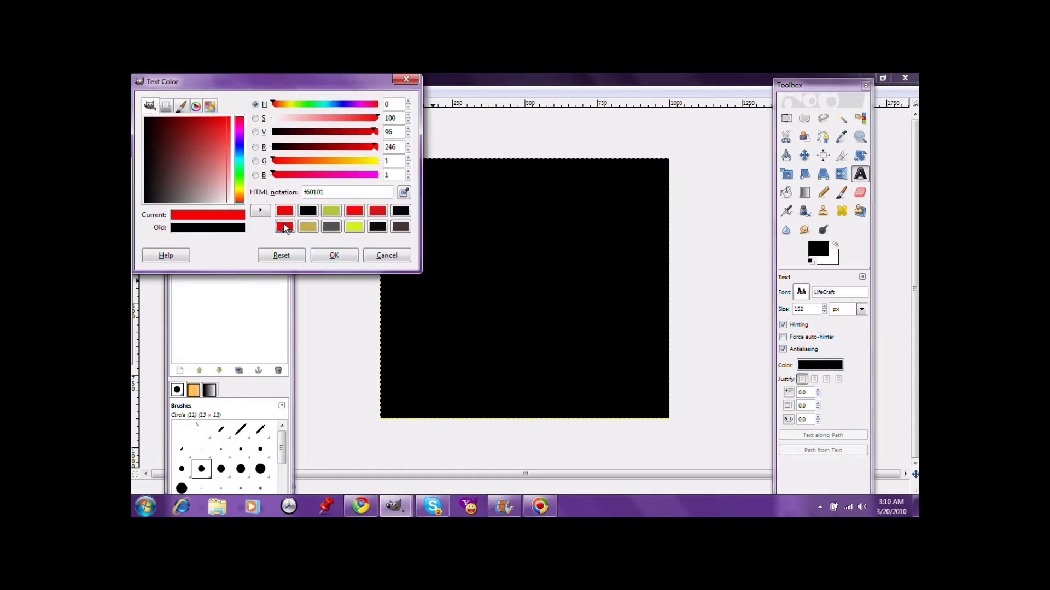
{"action": "left_click", "coordinate": [334, 255]}
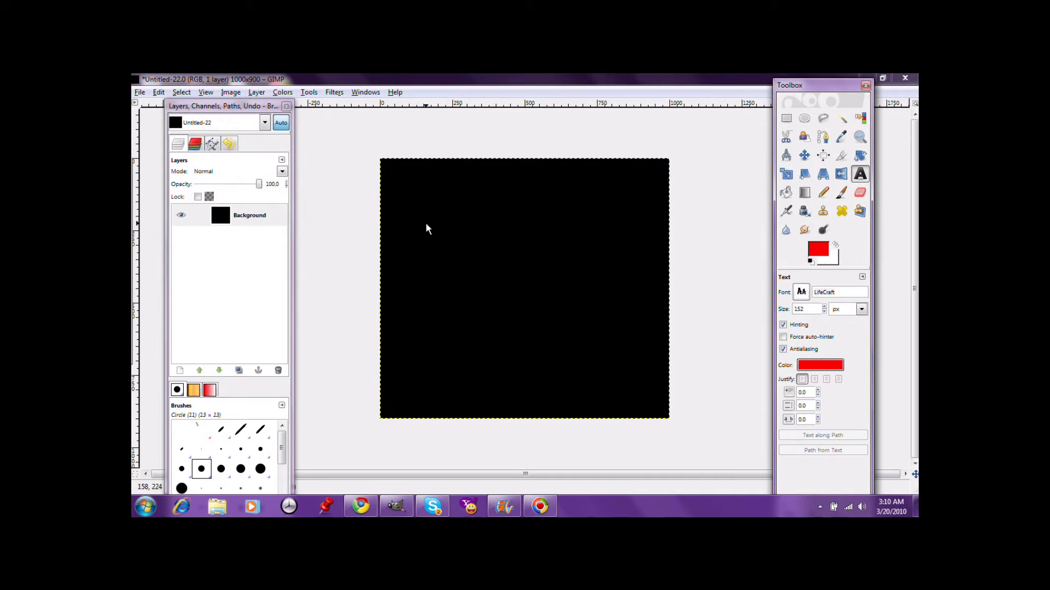
{"action": "key", "text": "Tab"}
{"action": "left_click_drag", "start_coordinate": [402, 217], "coordinate": [674, 343]}
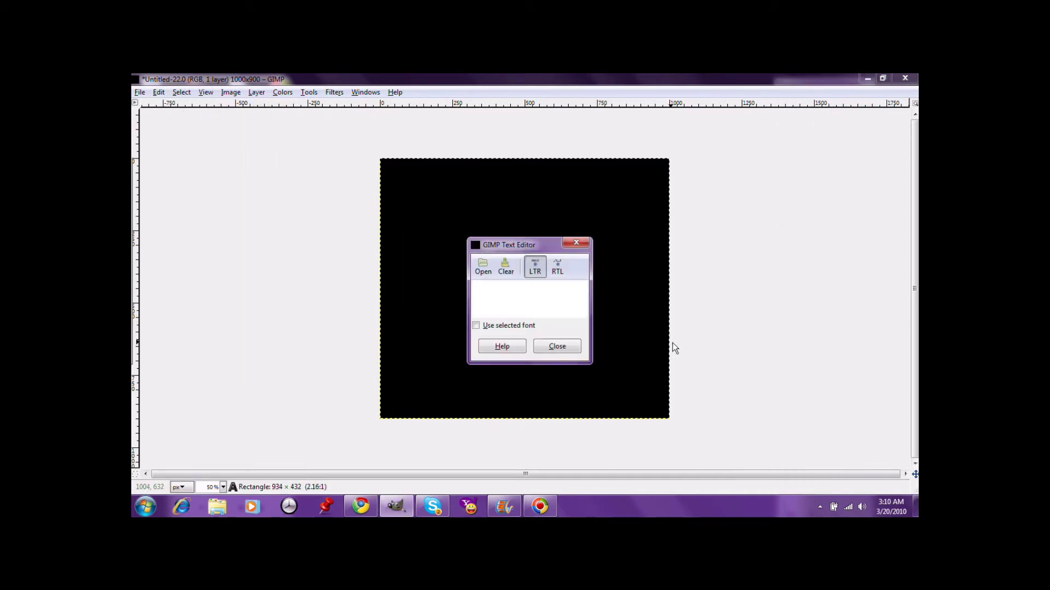
{"action": "type", "text": "sarfaxzzz345"}
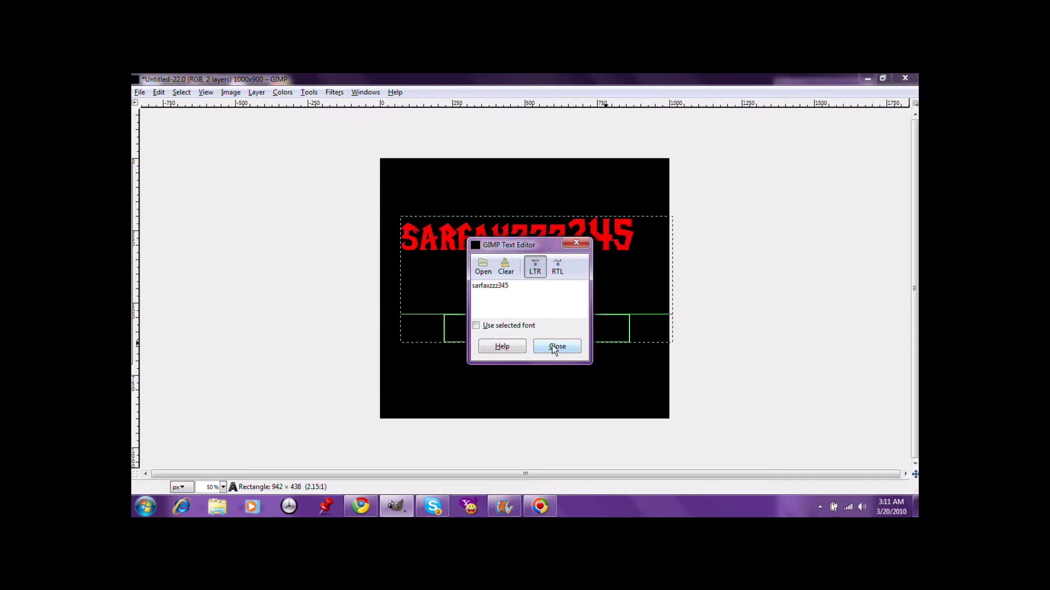
{"action": "left_click", "coordinate": [556, 347]}
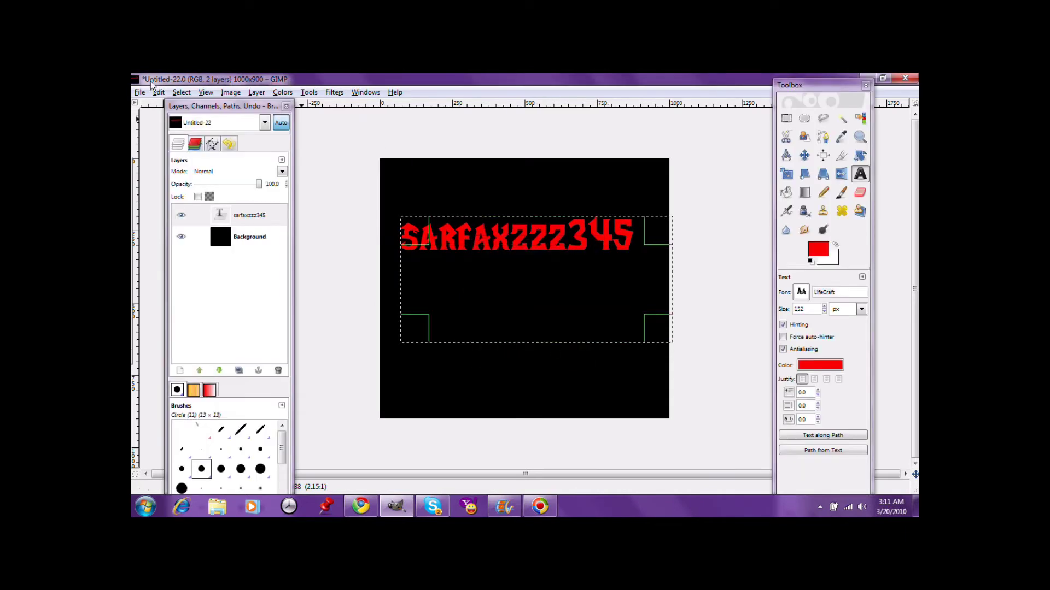
Step: Select the red letters by colour and shrink the selection by 2 pixels
{"action": "left_click", "coordinate": [178, 93]}
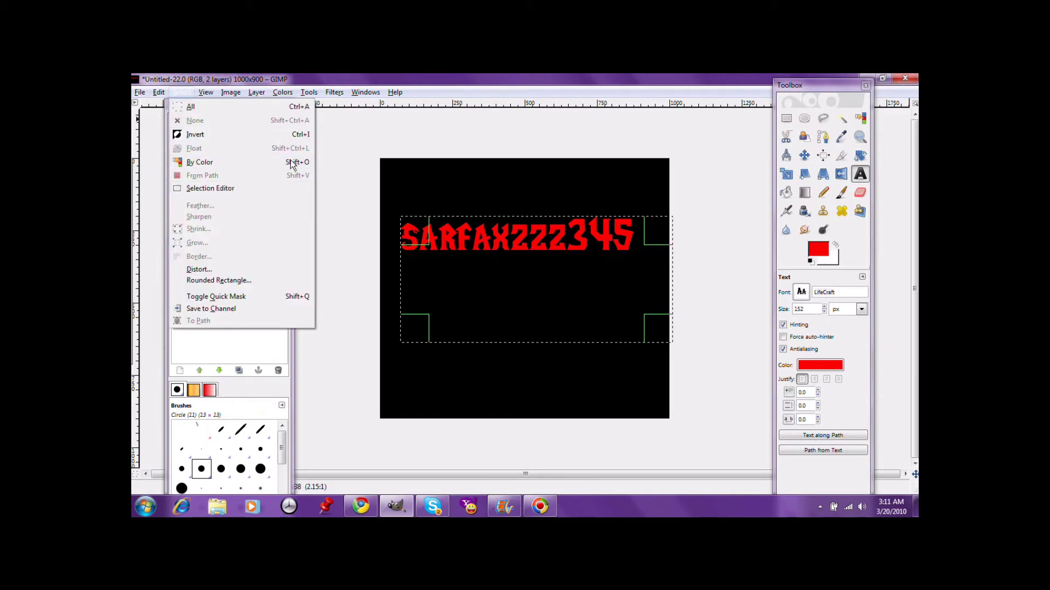
{"action": "left_click", "coordinate": [237, 162]}
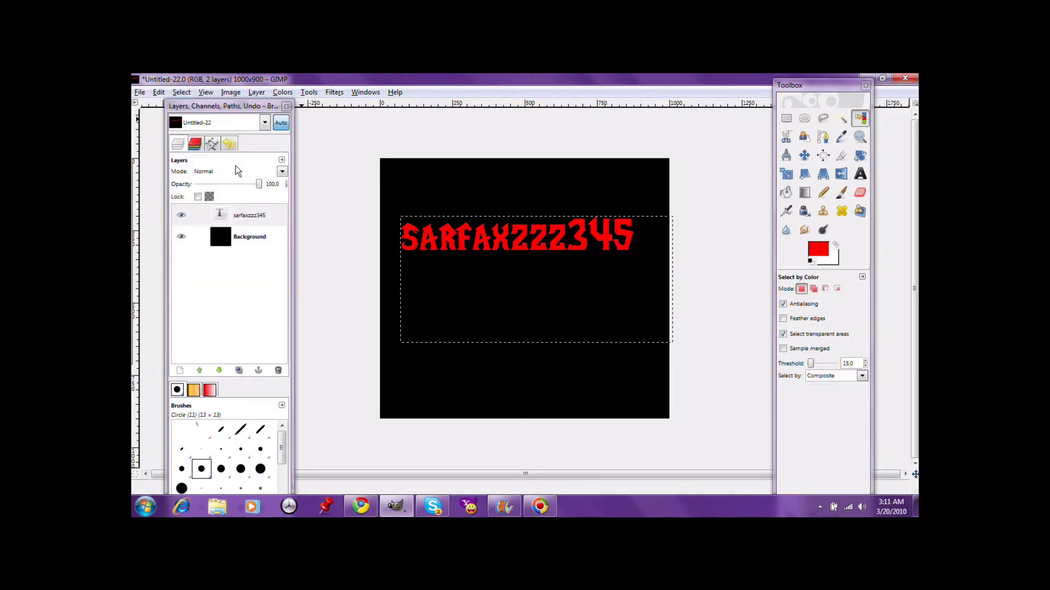
{"action": "left_click", "coordinate": [444, 235]}
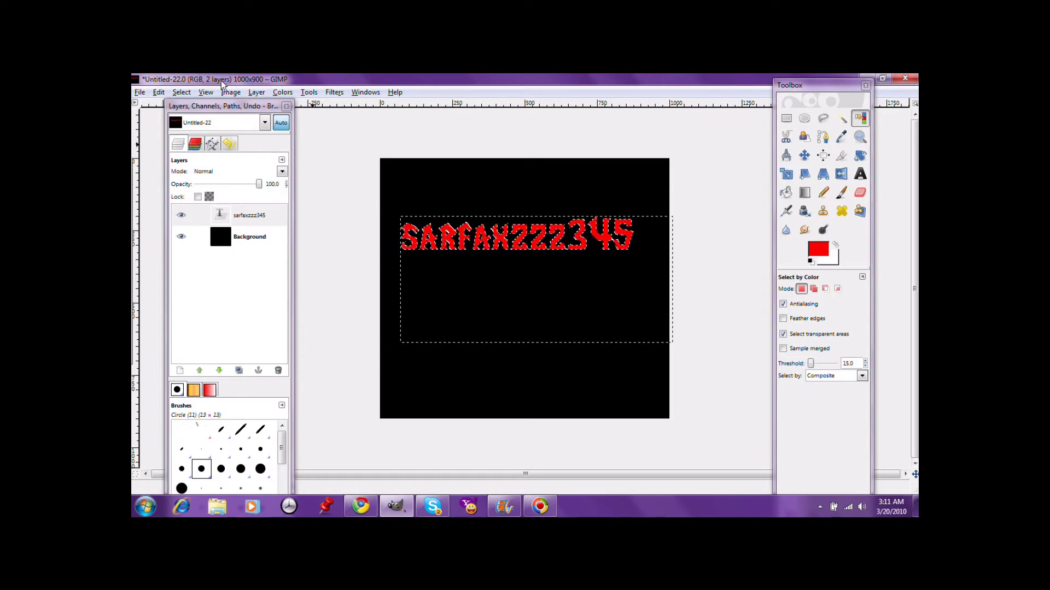
{"action": "left_click", "coordinate": [182, 93]}
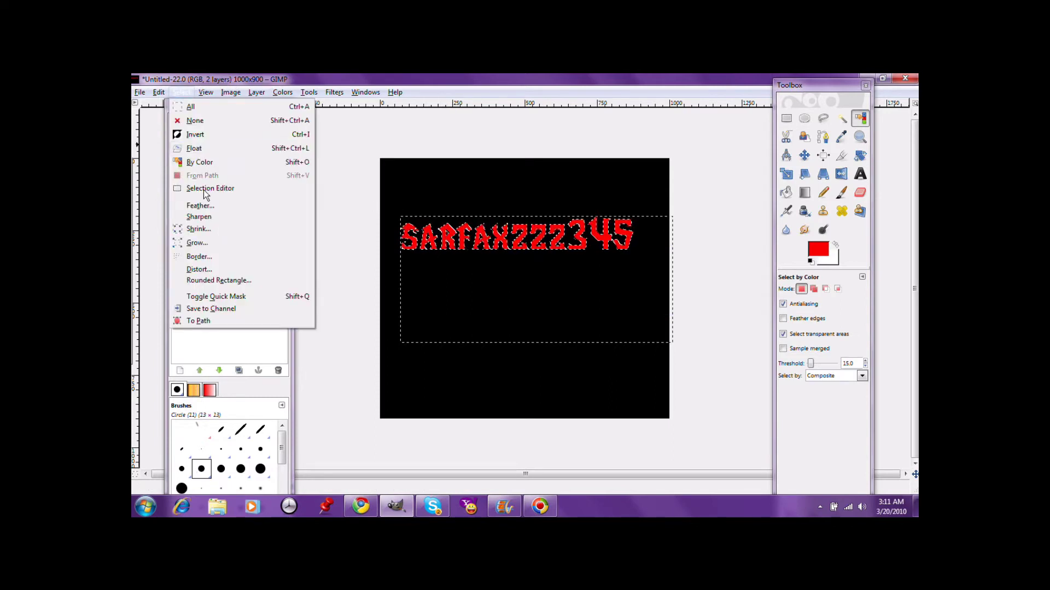
{"action": "left_click", "coordinate": [203, 228]}
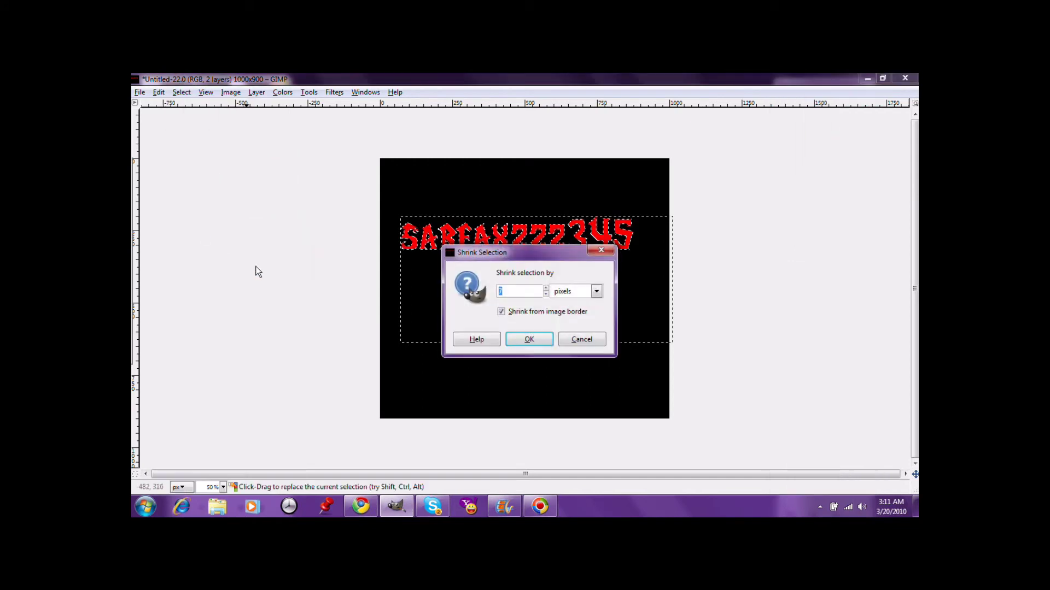
{"action": "type", "text": "2"}
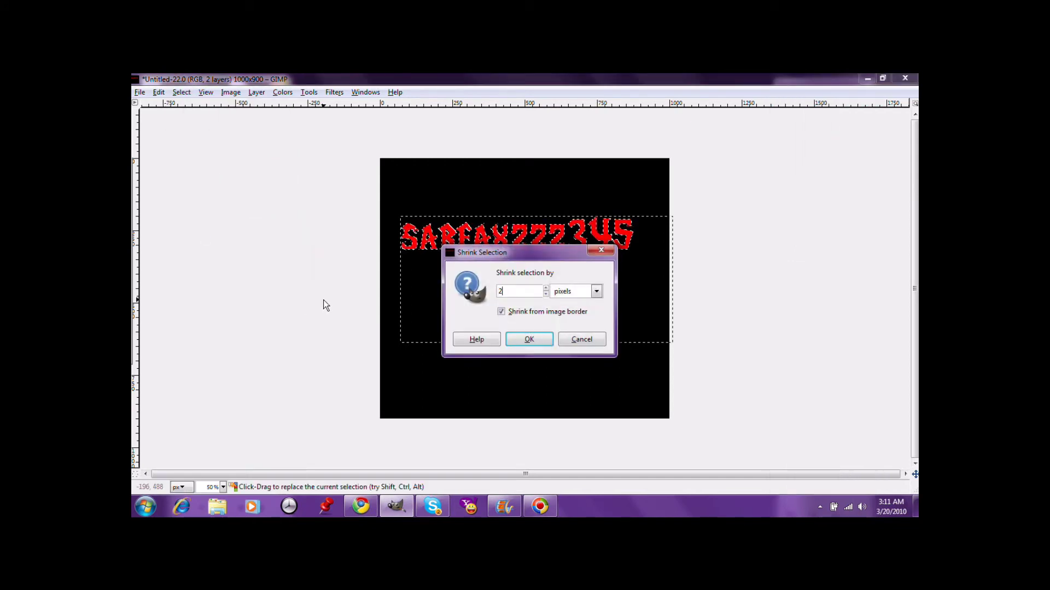
{"action": "key", "text": "Return"}
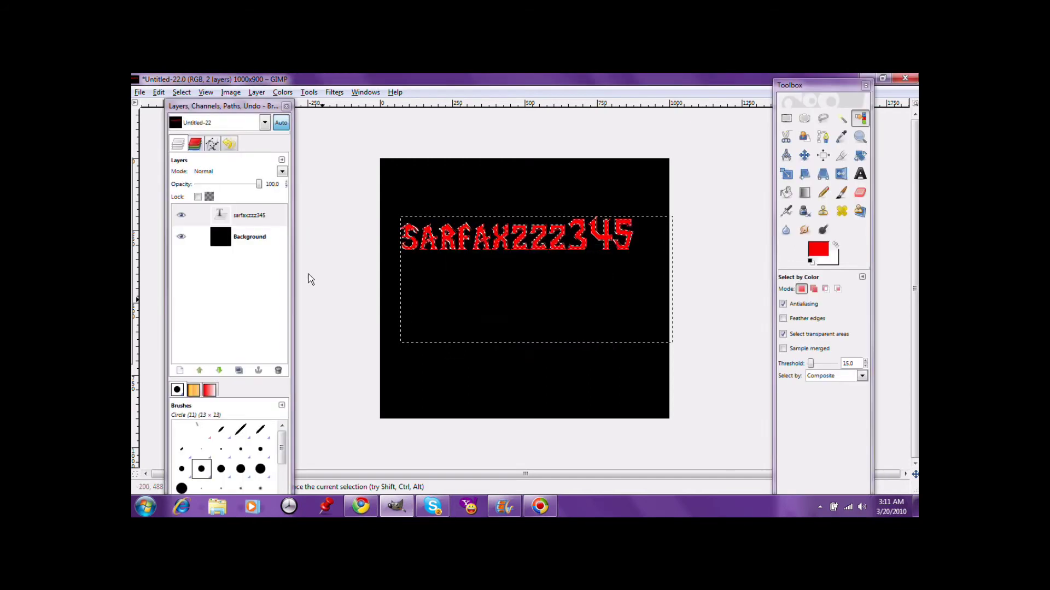
Step: Shrink the letter selection by a further 3 pixels
{"action": "left_click", "coordinate": [181, 90]}
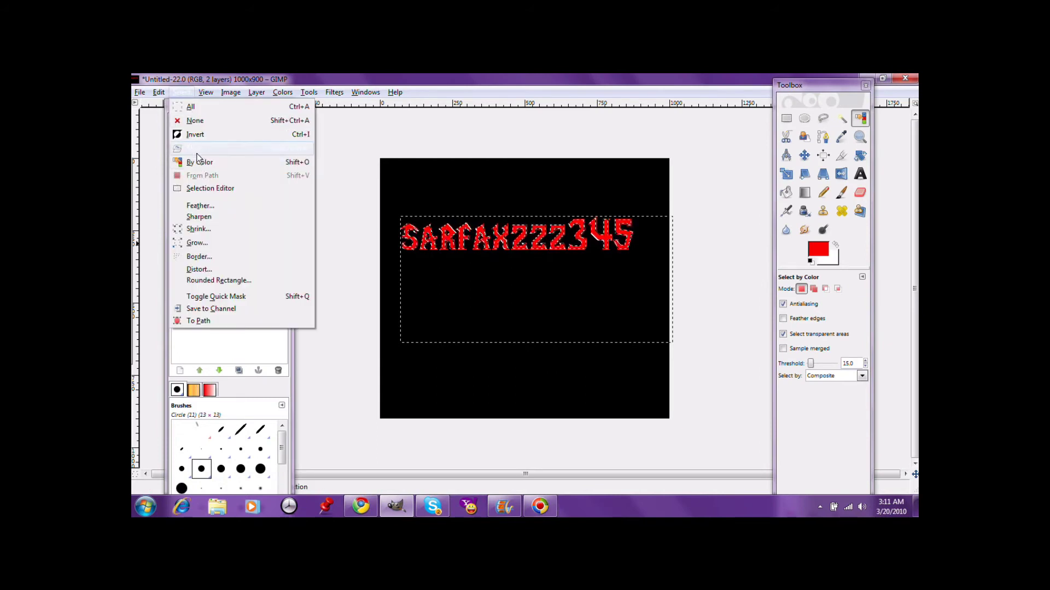
{"action": "left_click", "coordinate": [198, 229]}
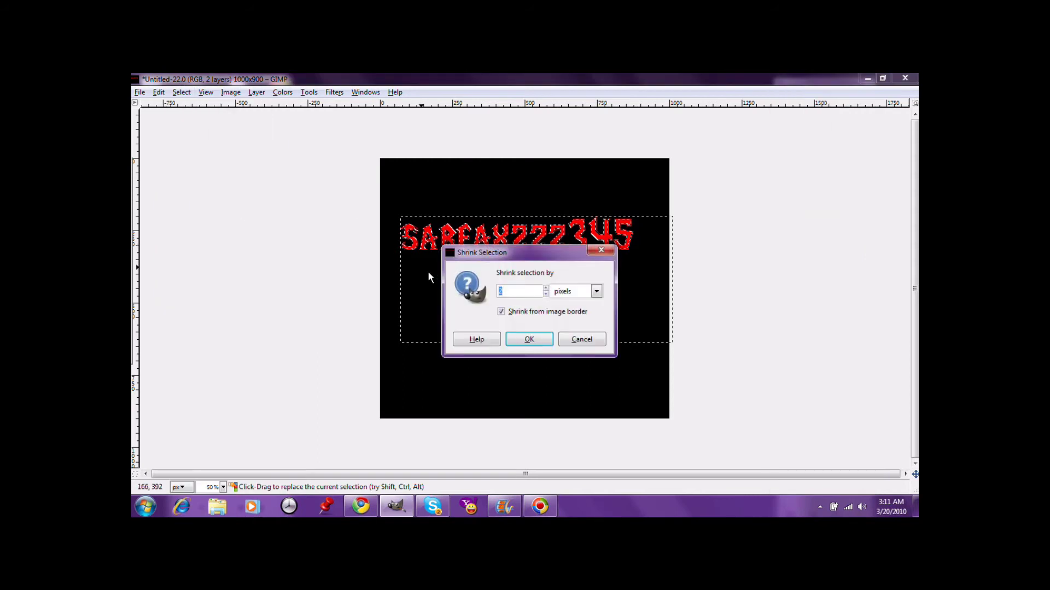
{"action": "key", "text": "Return"}
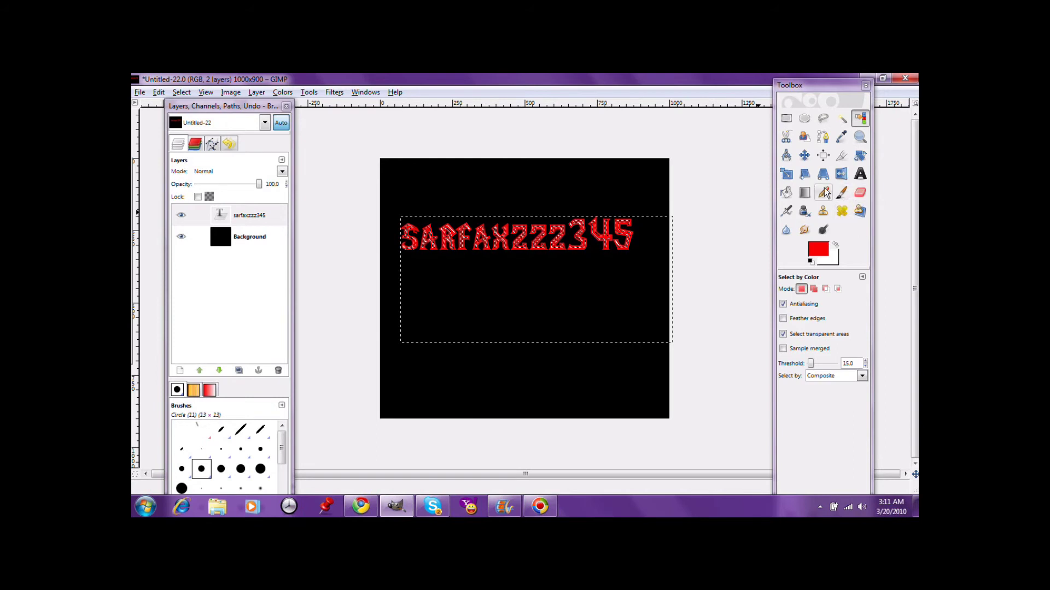
{"action": "left_click", "coordinate": [805, 192]}
Step: Set the foreground colour to yellow-green c5e724
{"action": "left_click", "coordinate": [823, 254]}
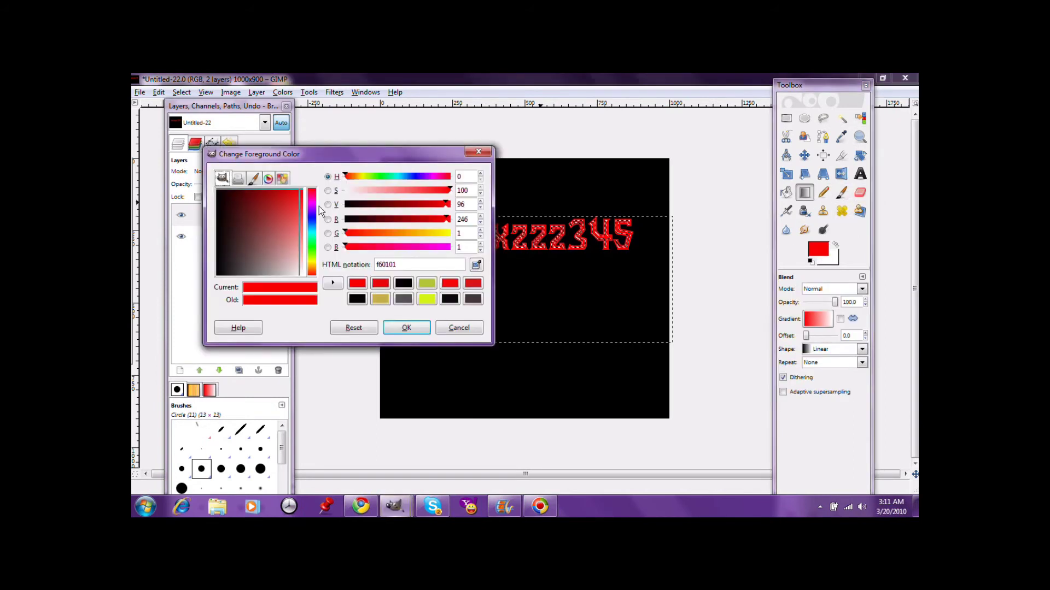
{"action": "left_click", "coordinate": [310, 258]}
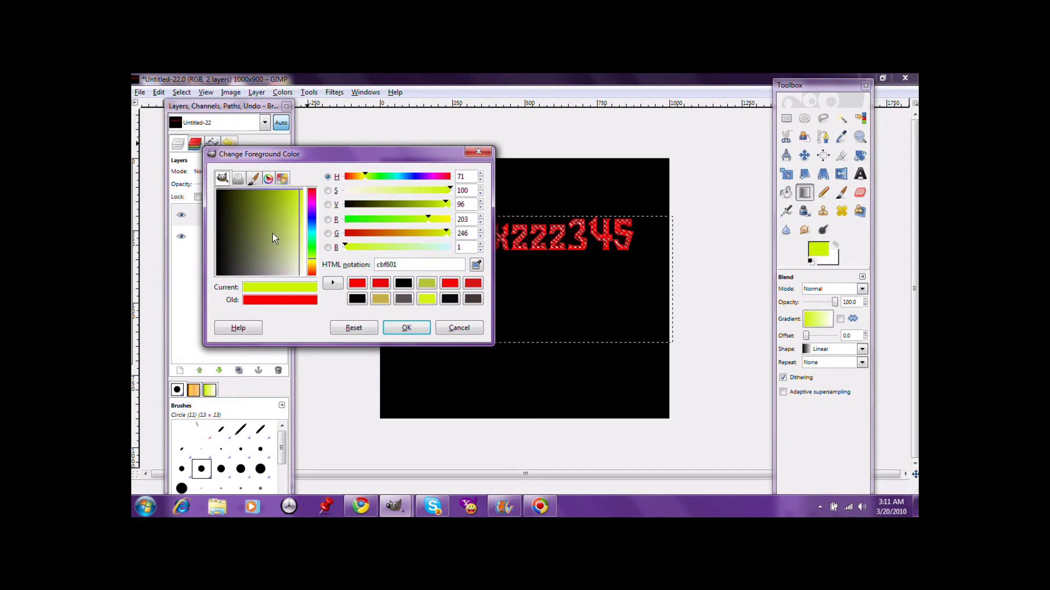
{"action": "left_click_drag", "start_coordinate": [287, 213], "coordinate": [293, 202]}
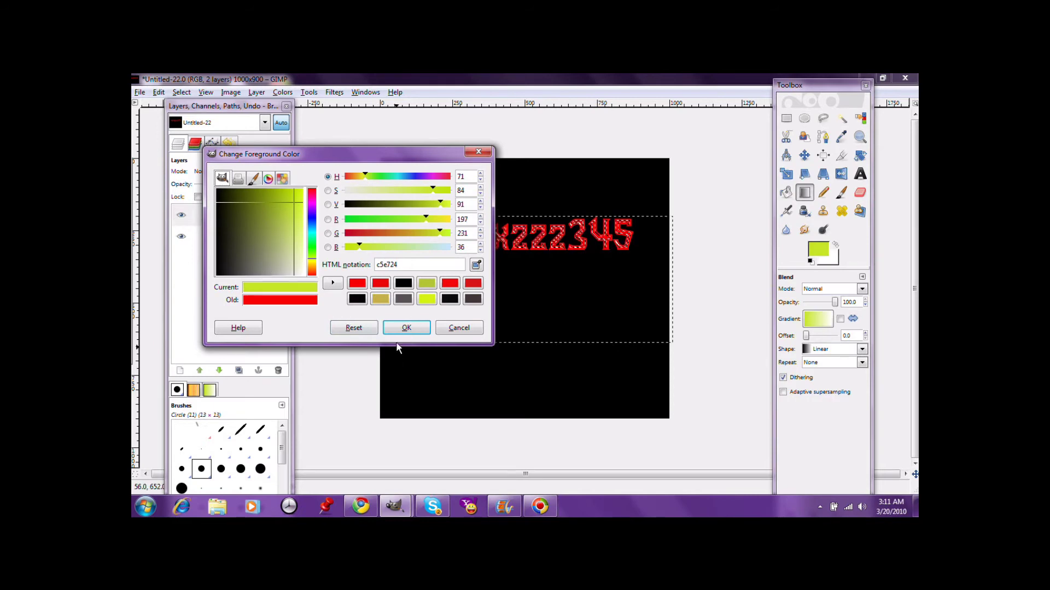
{"action": "left_click", "coordinate": [406, 328]}
Step: Set the background colour to dark grey 504343
{"action": "left_click", "coordinate": [825, 254]}
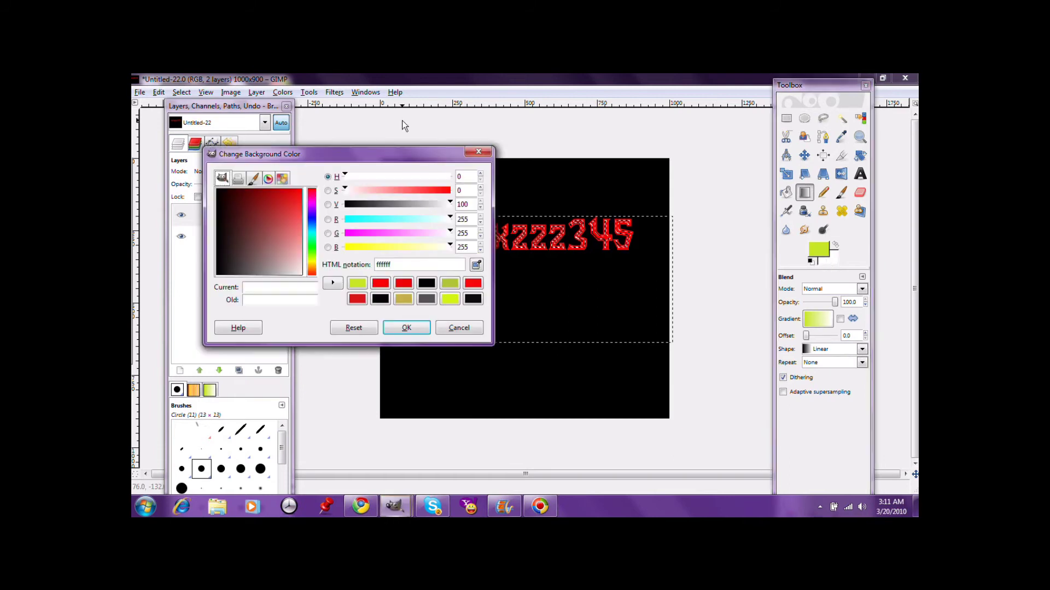
{"action": "left_click_drag", "start_coordinate": [257, 267], "coordinate": [244, 258]}
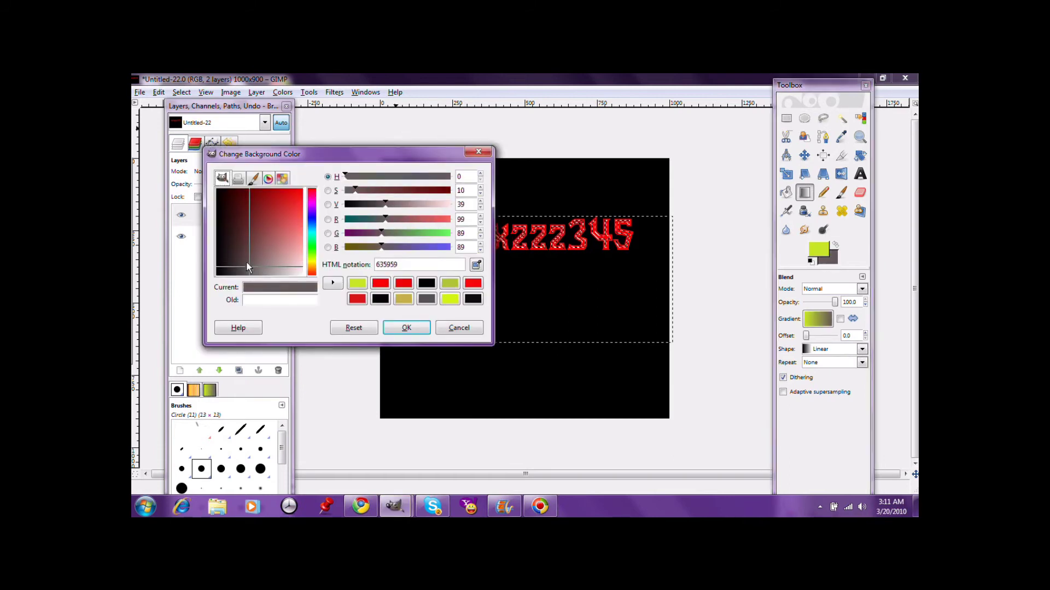
{"action": "left_click", "coordinate": [250, 259]}
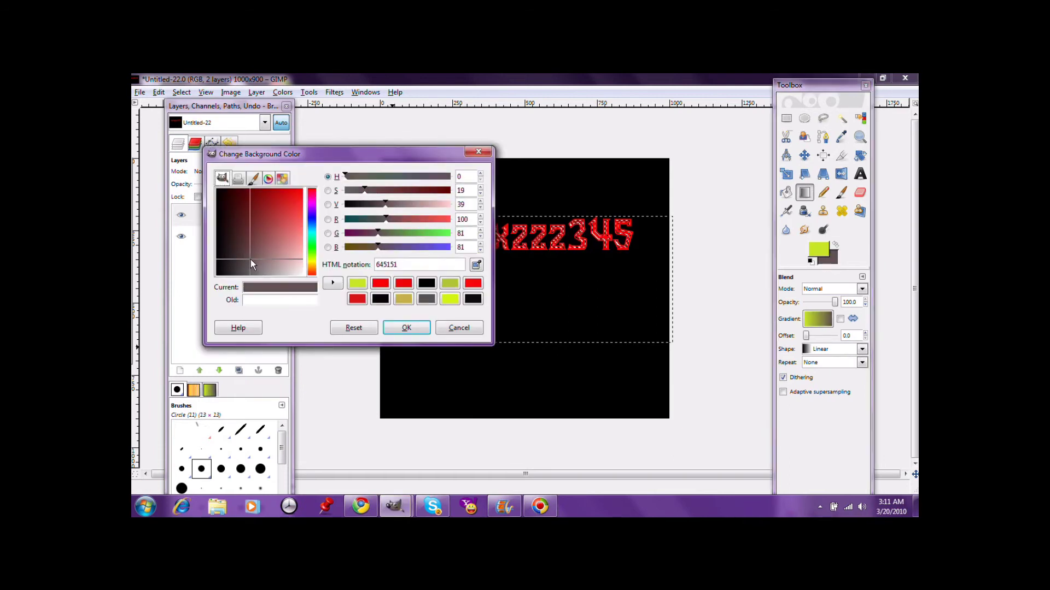
{"action": "left_click", "coordinate": [264, 264]}
{"action": "left_click", "coordinate": [244, 261]}
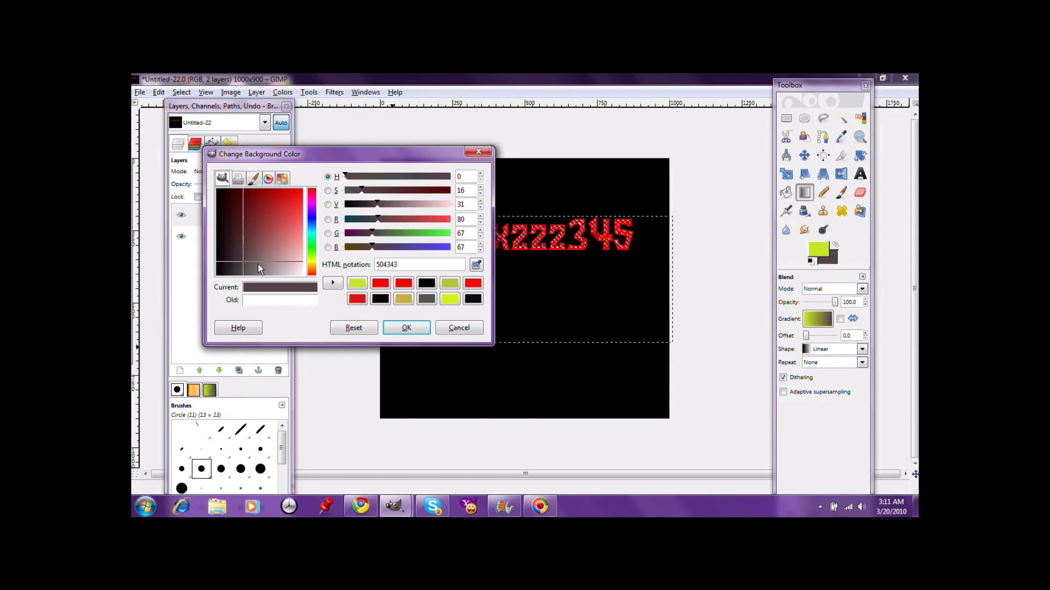
{"action": "left_click", "coordinate": [405, 328]}
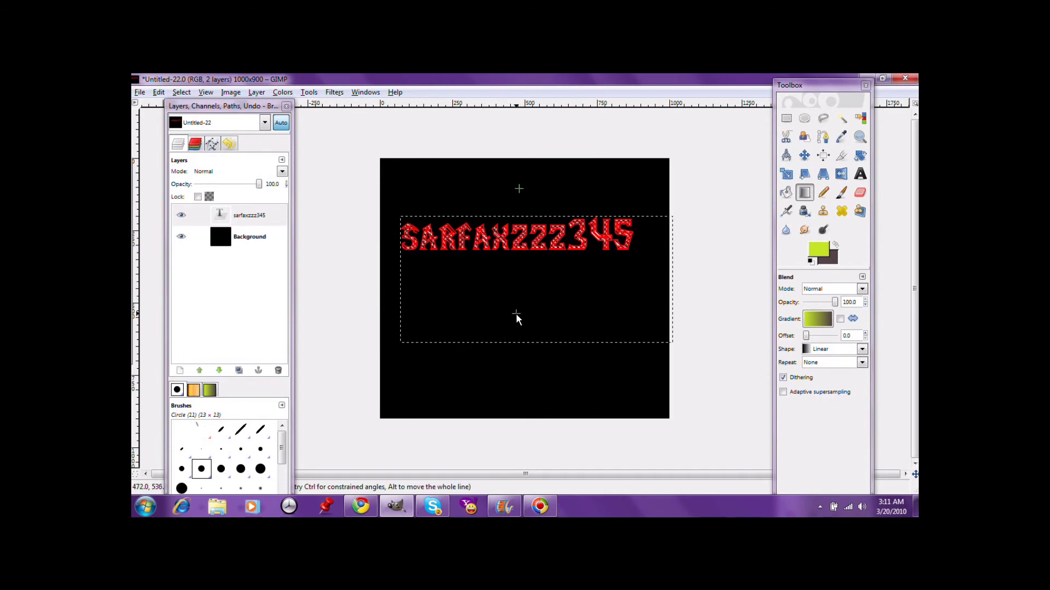
Step: Fill the letter selection with a vertical yellow-green to grey gradient and zoom in
{"action": "left_click_drag", "start_coordinate": [518, 186], "coordinate": [517, 316]}
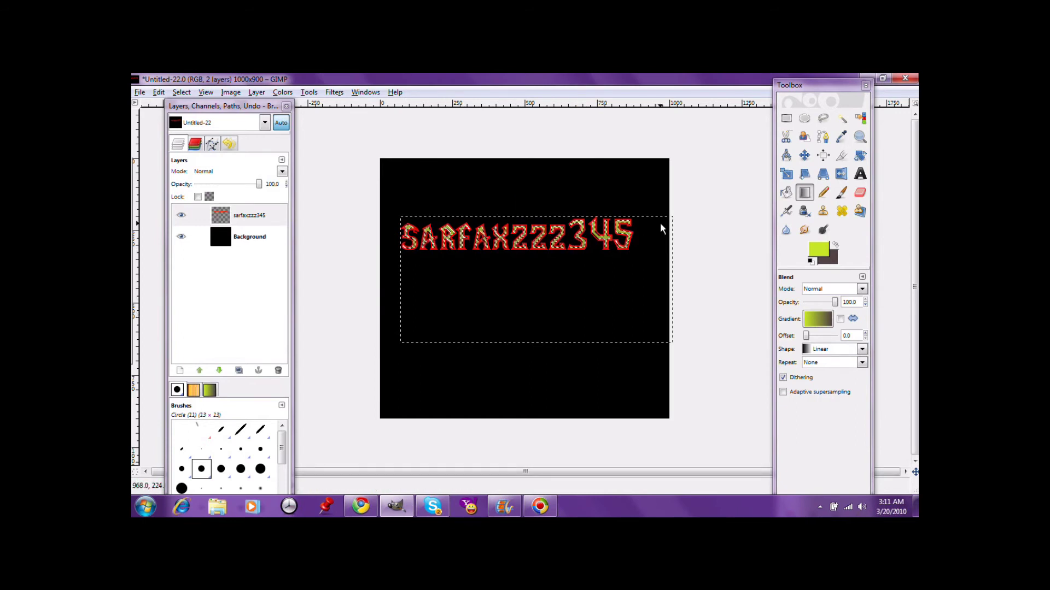
{"action": "left_click", "coordinate": [860, 137]}
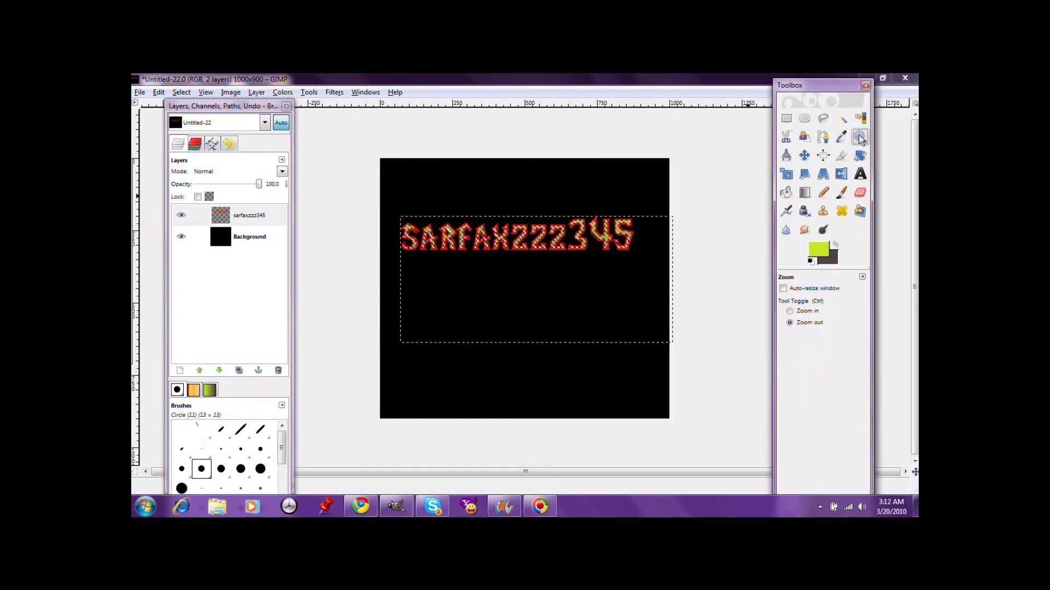
{"action": "left_click", "coordinate": [575, 252]}
{"action": "left_click", "coordinate": [789, 311]}
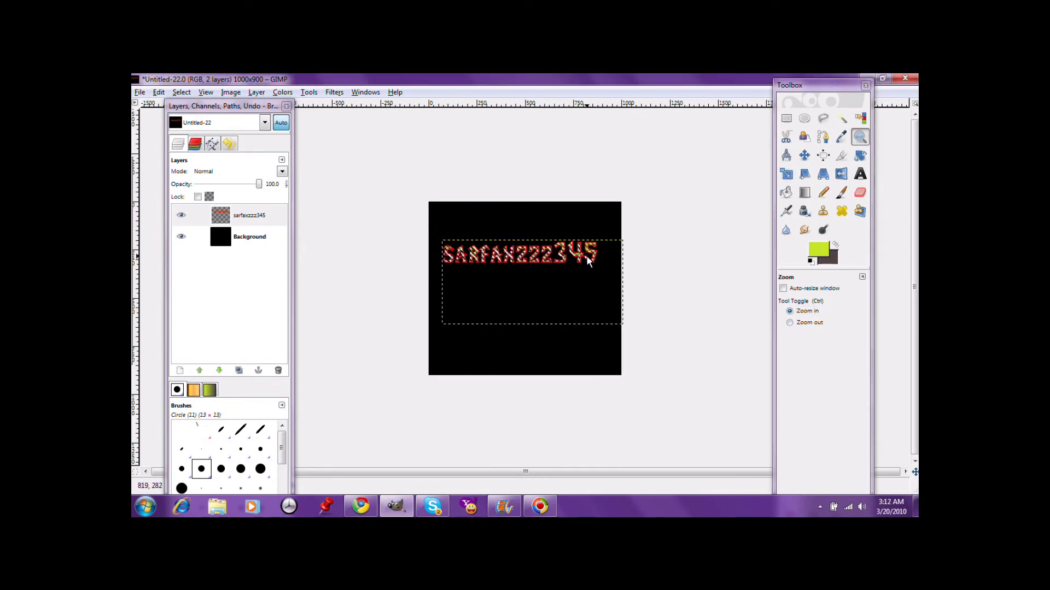
{"action": "left_click", "coordinate": [586, 262]}
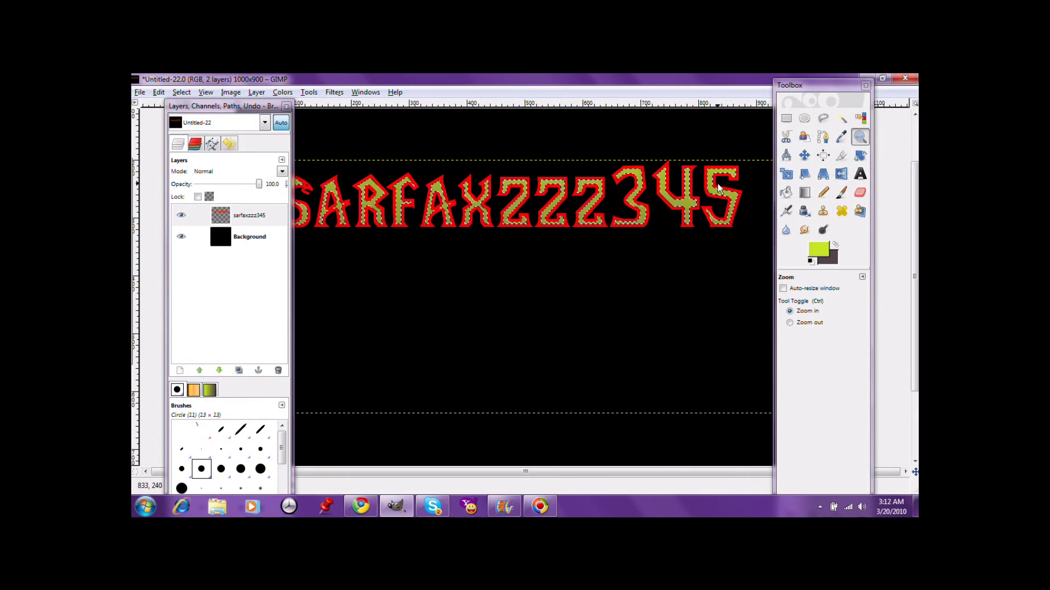
{"action": "left_click", "coordinate": [158, 92]}
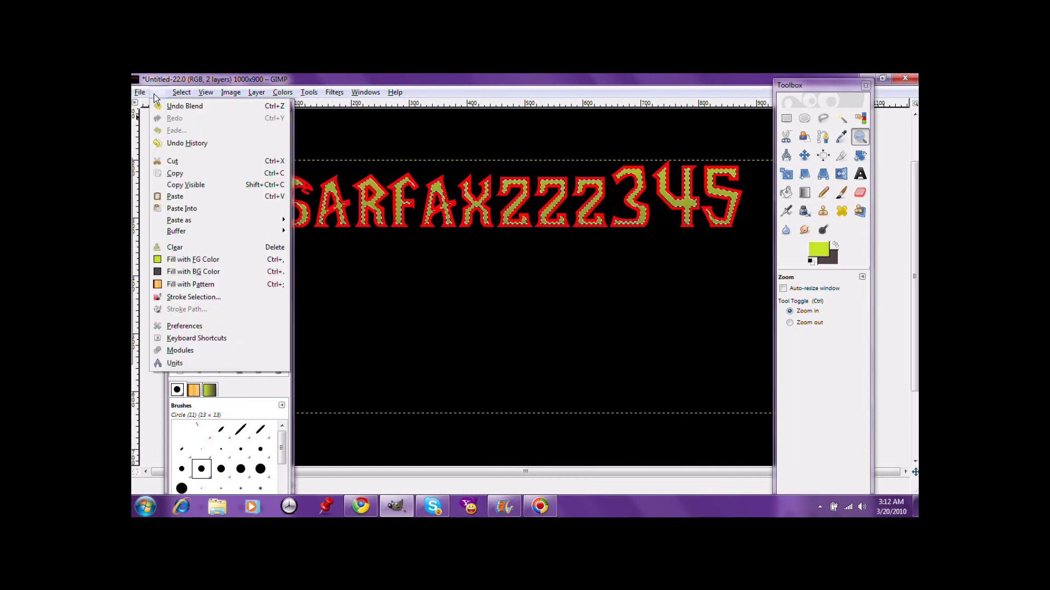
Step: Undo and redo the yellow-green gradient fill on the letters, then clear the selection
{"action": "left_click", "coordinate": [162, 105]}
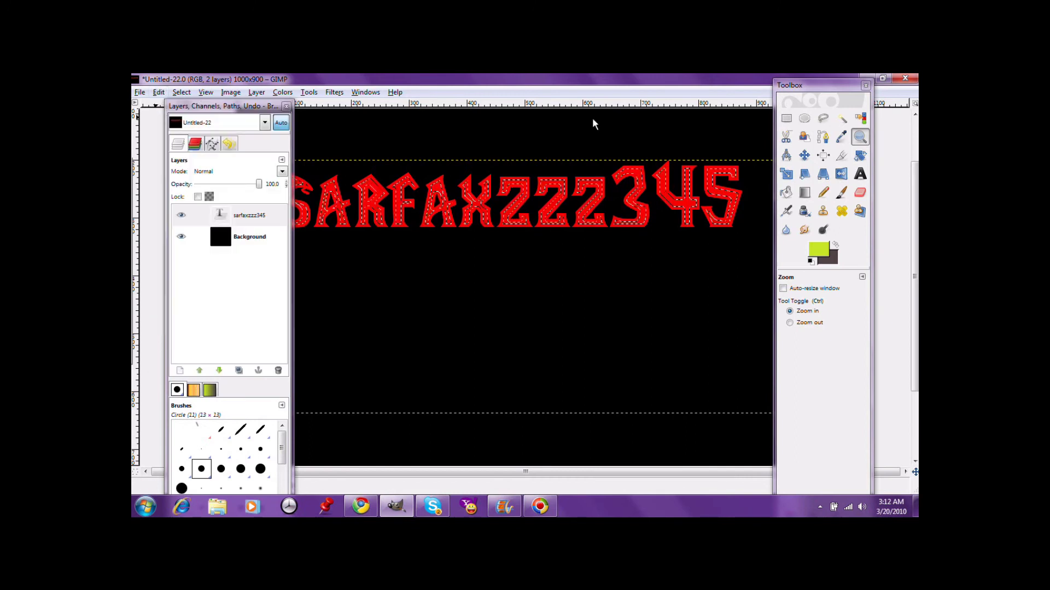
{"action": "left_click", "coordinate": [804, 192]}
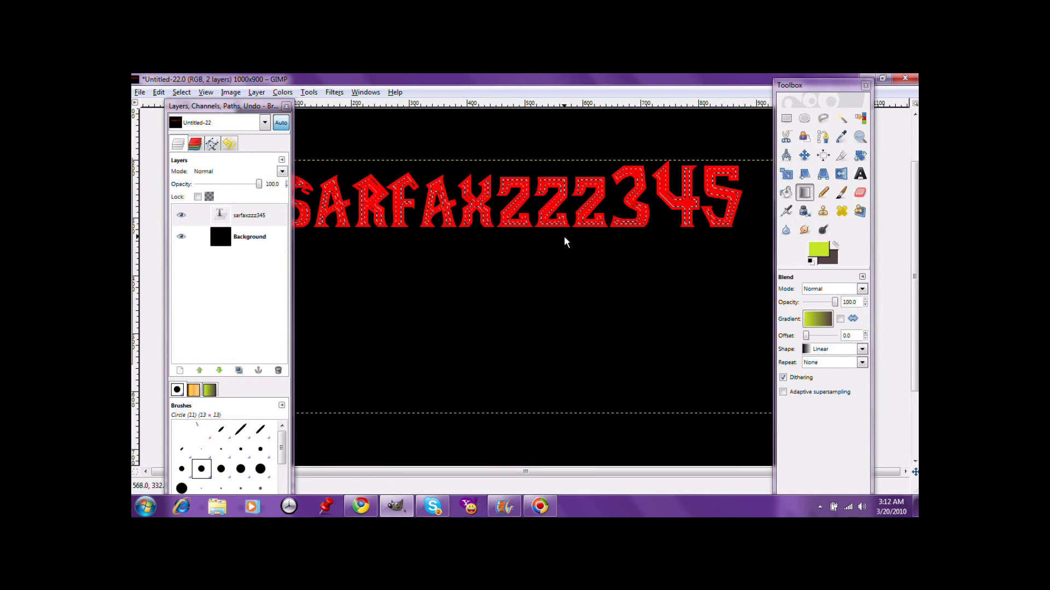
{"action": "left_click_drag", "start_coordinate": [563, 173], "coordinate": [566, 242]}
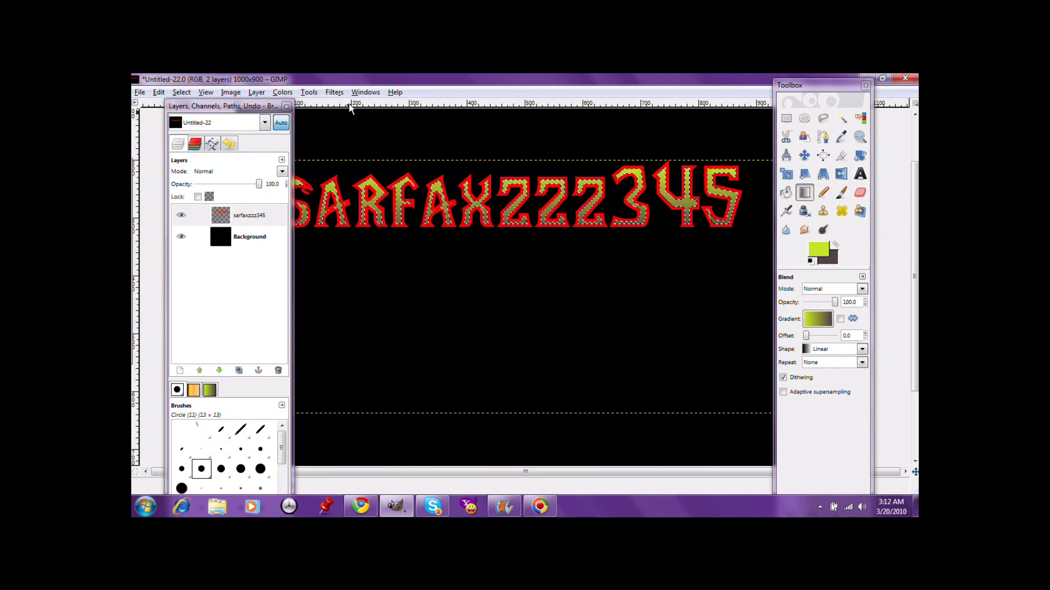
{"action": "left_click", "coordinate": [181, 92]}
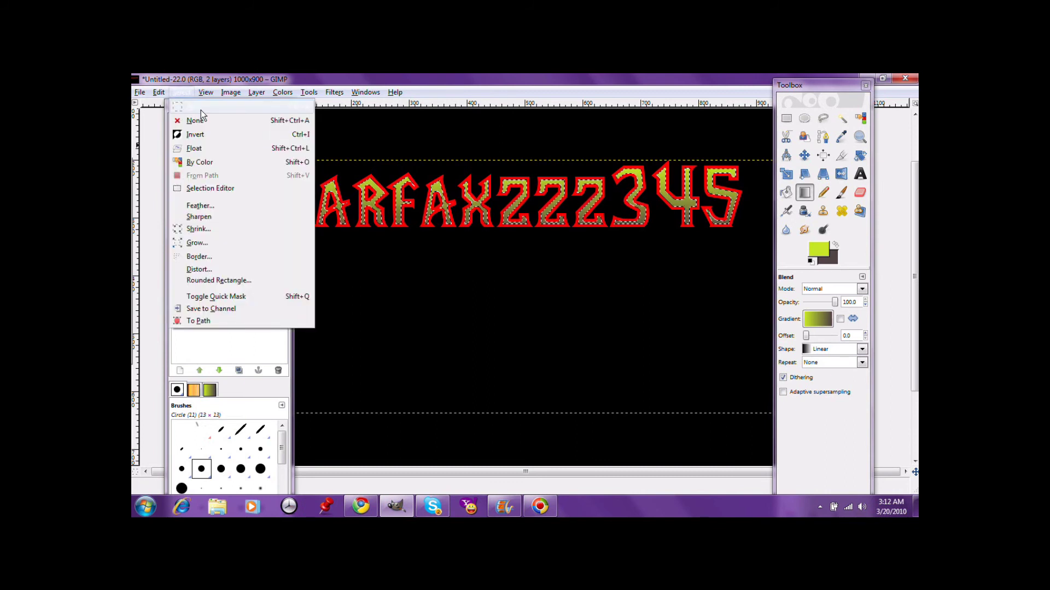
{"action": "left_click", "coordinate": [201, 120]}
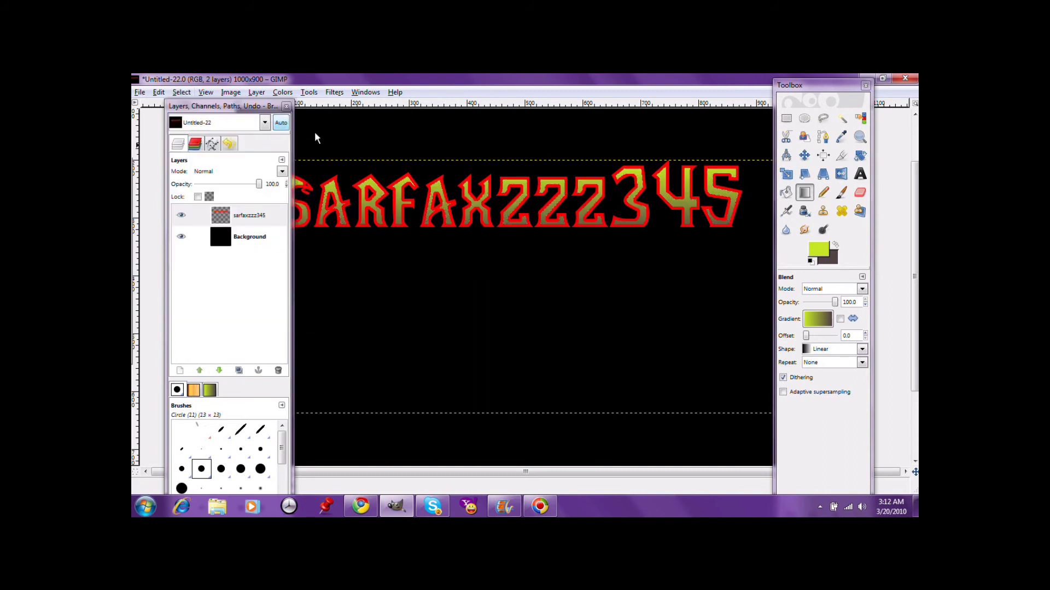
{"action": "left_click", "coordinate": [334, 92]}
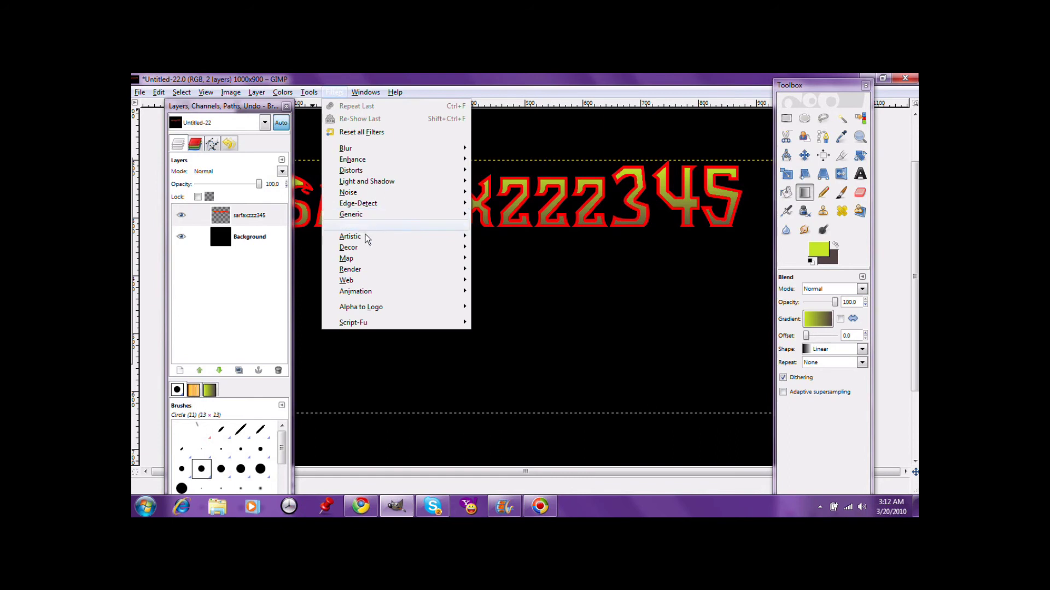
Step: Apply Clothify with blur 9, azimuth 135, elevation 45 and depth 3
{"action": "mouse_move", "coordinate": [353, 236]}
{"action": "left_click", "coordinate": [496, 270]}
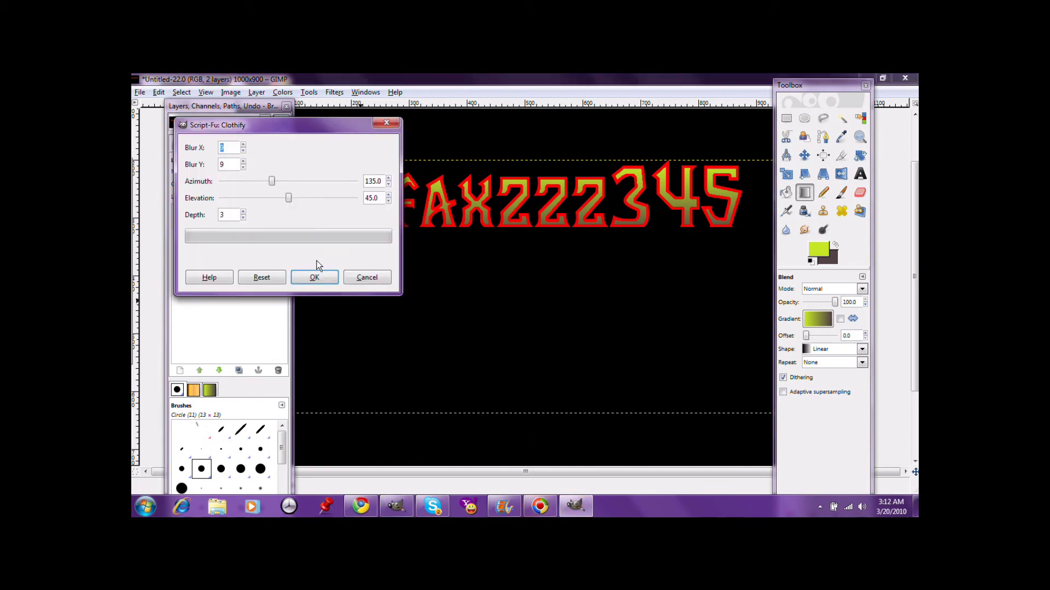
{"action": "left_click", "coordinate": [317, 277]}
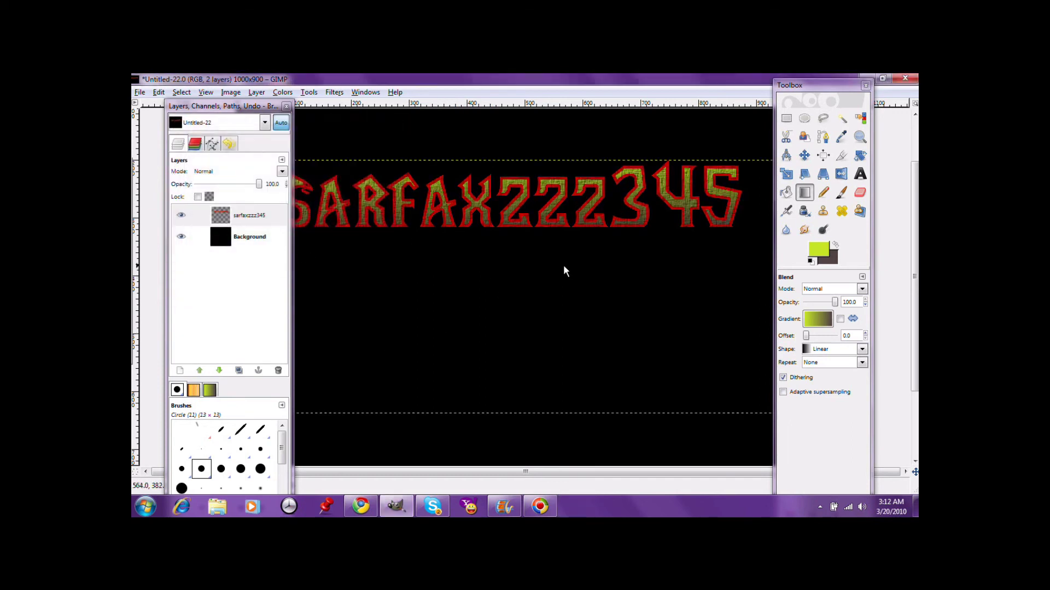
{"action": "left_click", "coordinate": [880, 80]}
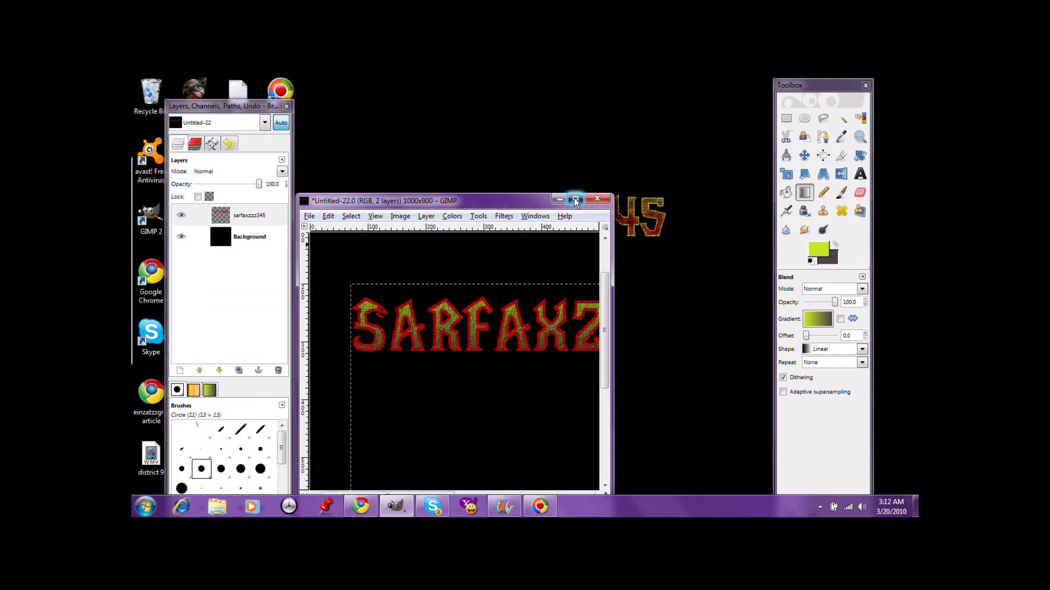
Step: Maximize the image window and push the Layers dock and Toolbox off the canvas
{"action": "left_click", "coordinate": [575, 200]}
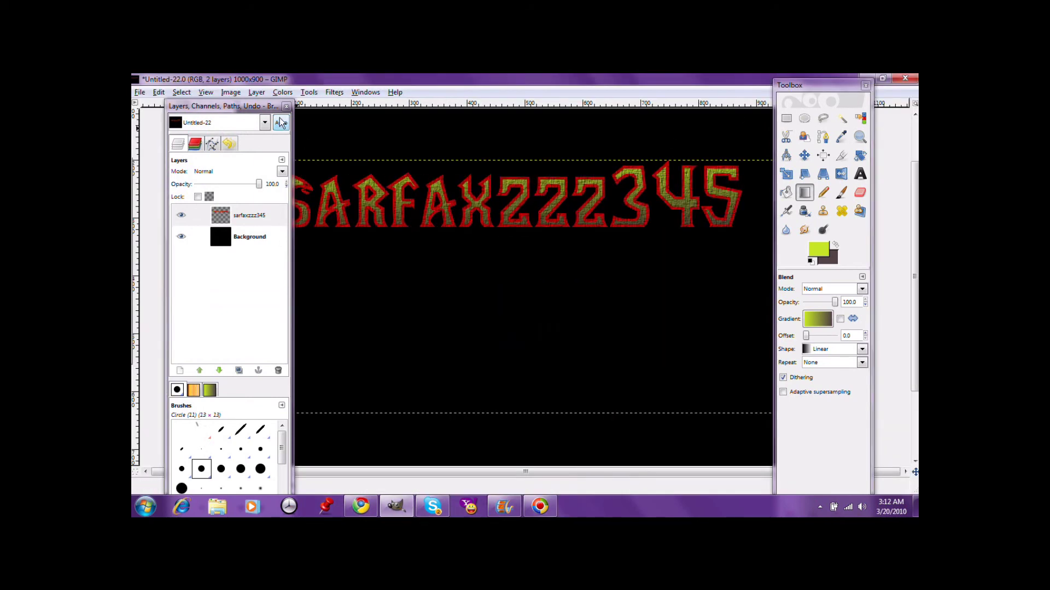
{"action": "left_click_drag", "start_coordinate": [273, 107], "coordinate": [140, 221]}
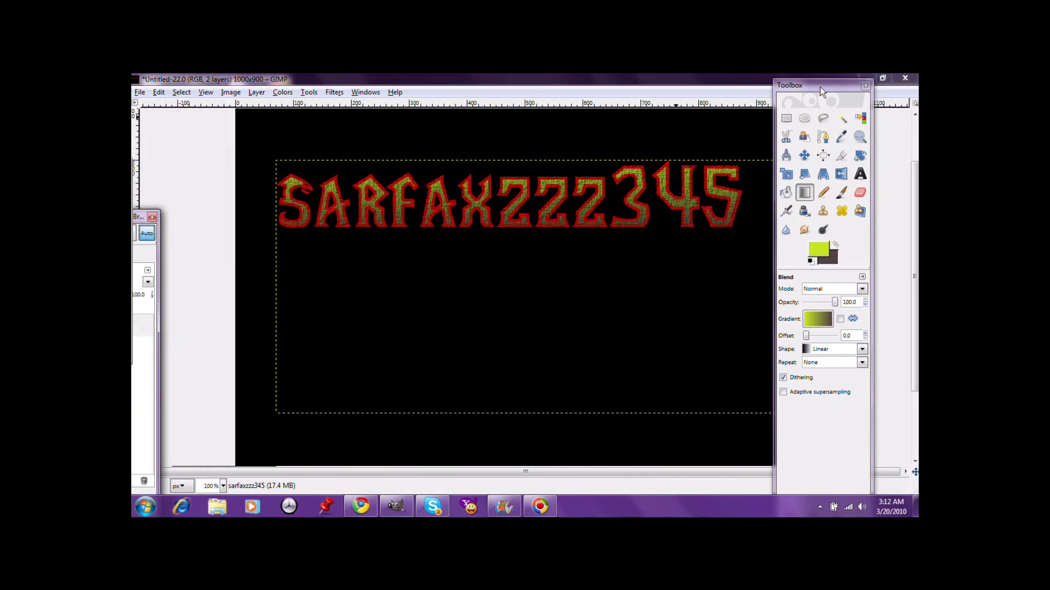
{"action": "mouse_move", "coordinate": [816, 88]}
{"action": "left_mouse_down"}
{"action": "mouse_move", "coordinate": [924, 275]}
{"action": "mouse_move", "coordinate": [897, 348]}
{"action": "left_mouse_up"}
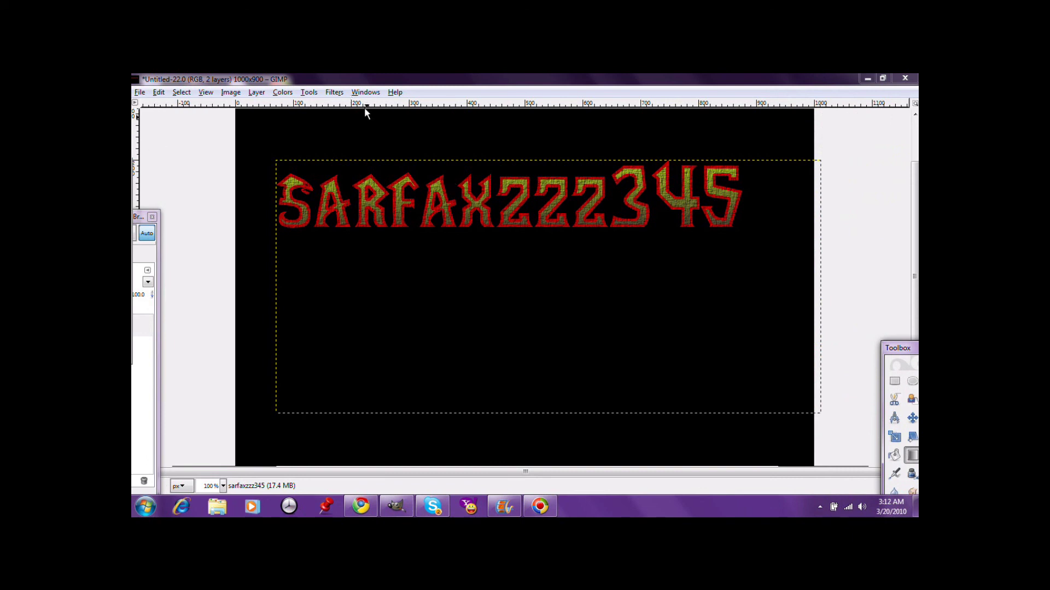
Step: Apply Neon edge detection with radius 2.56 to the text
{"action": "left_click", "coordinate": [333, 93]}
{"action": "mouse_move", "coordinate": [353, 171]}
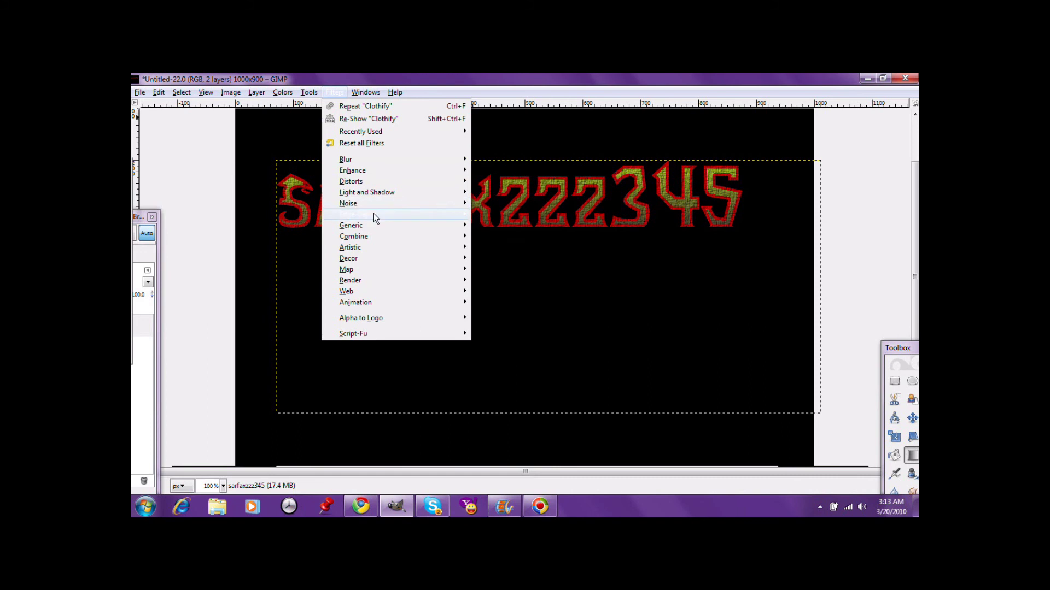
{"action": "mouse_move", "coordinate": [361, 214]}
{"action": "left_click", "coordinate": [487, 247]}
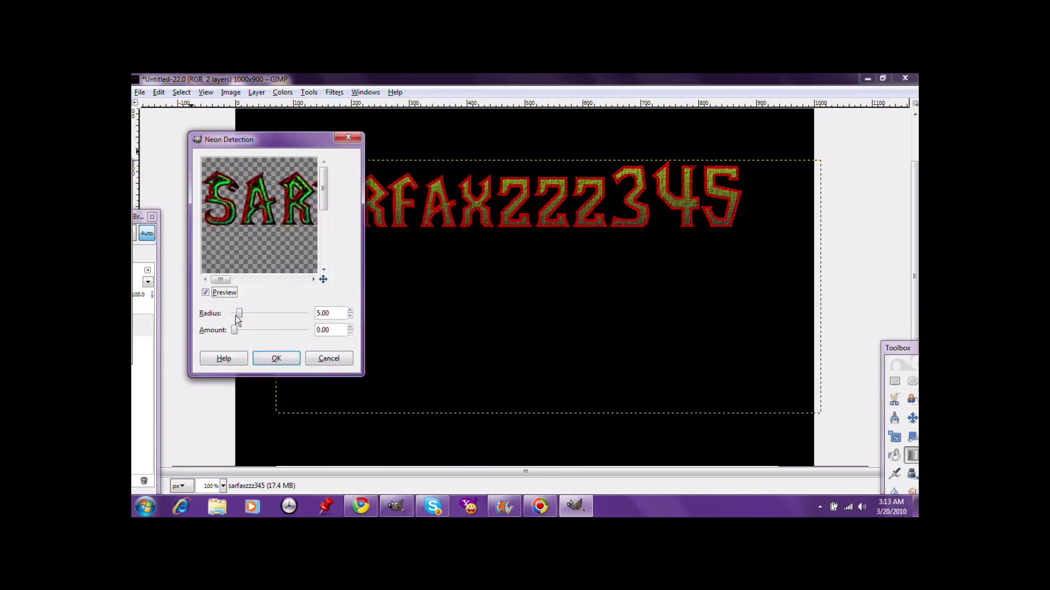
{"action": "left_click_drag", "start_coordinate": [236, 315], "coordinate": [234, 316]}
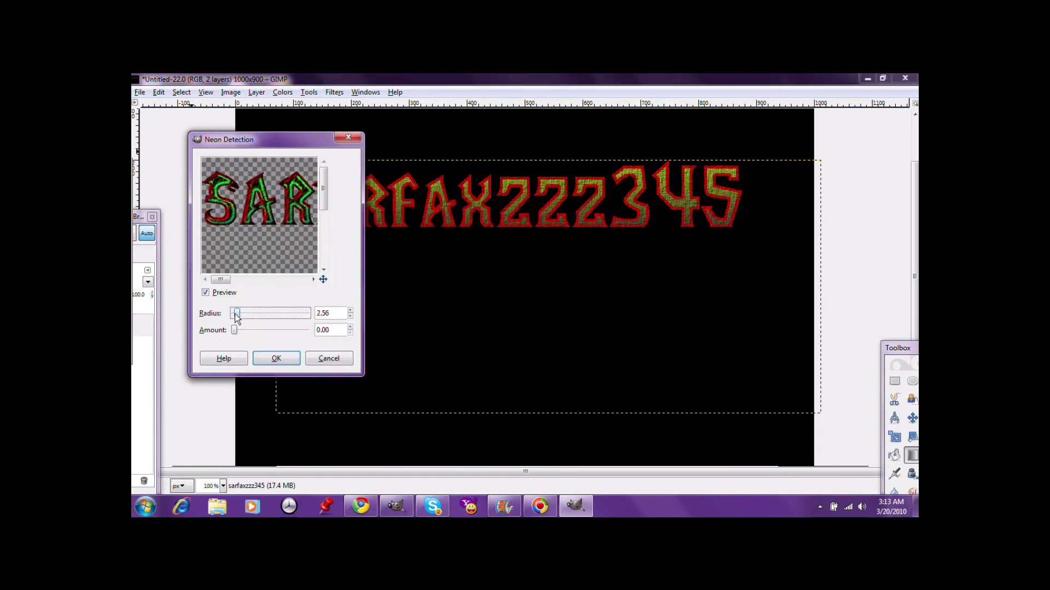
{"action": "left_click", "coordinate": [267, 362]}
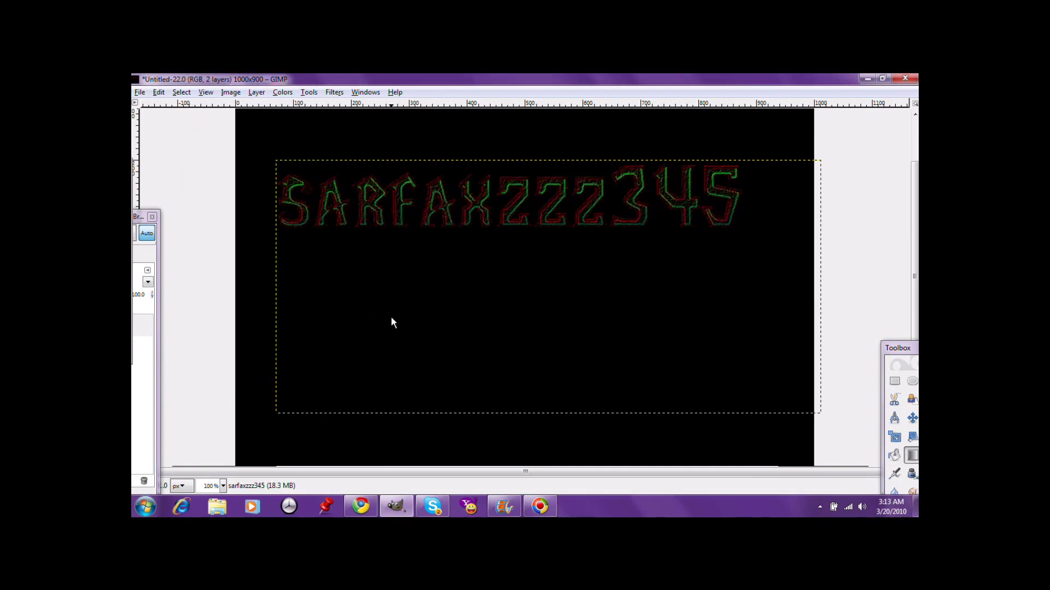
Step: Undo the Neon filter to restore the cloth-textured red and yellow-green SARFAX lettering
{"action": "left_click", "coordinate": [158, 93]}
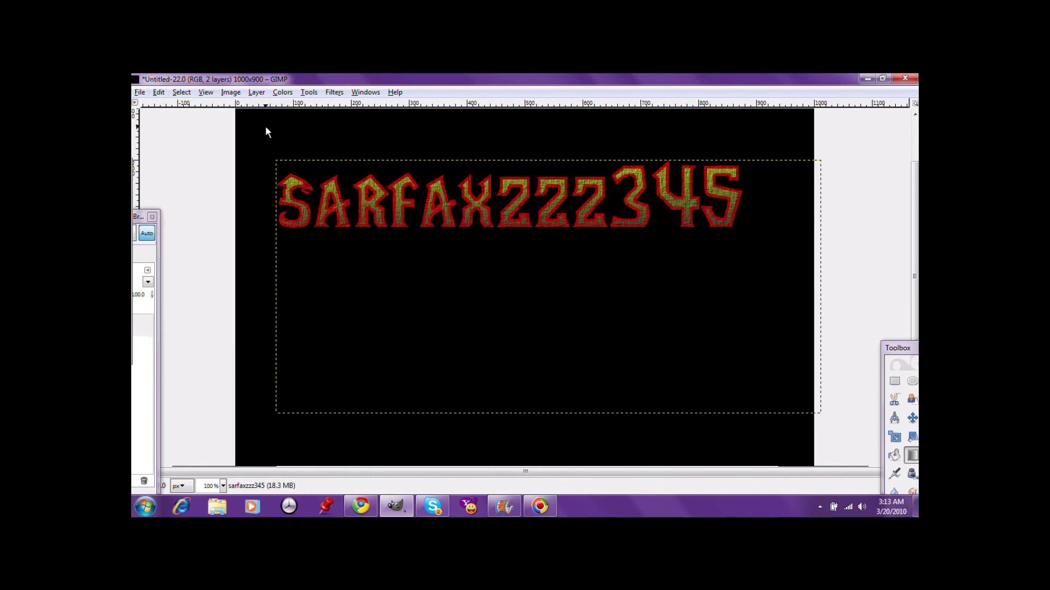